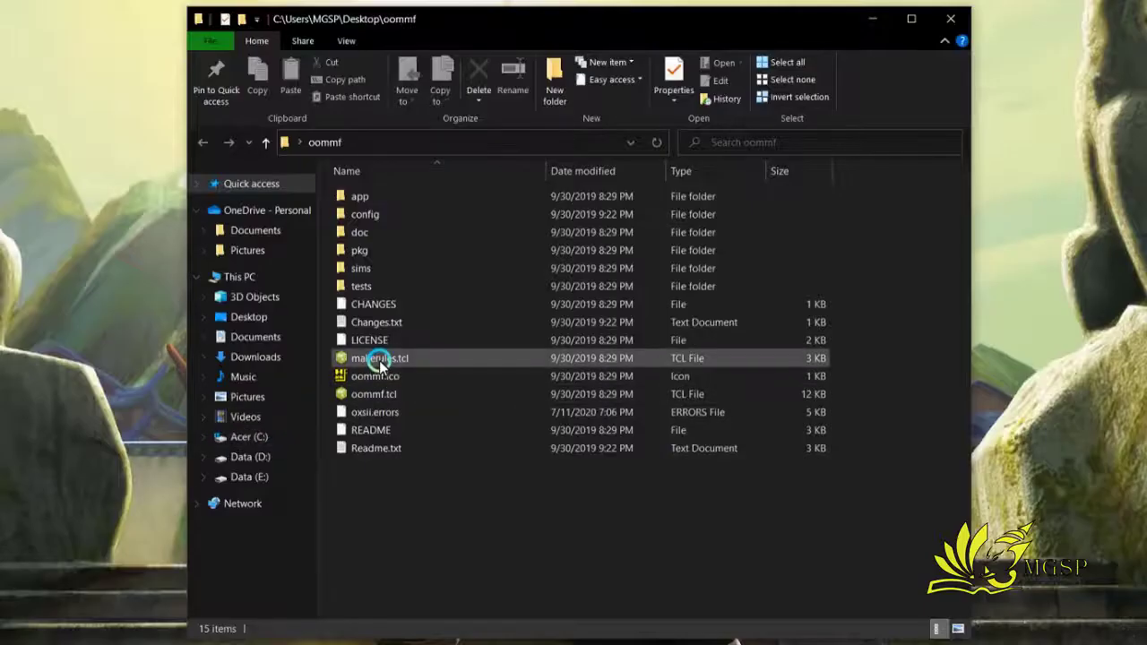
# Launch OOMMF from oommf.tcl in the oommf folder, then close File Explorer.
pyautogui.click(379, 361)
pyautogui.click(381, 394)
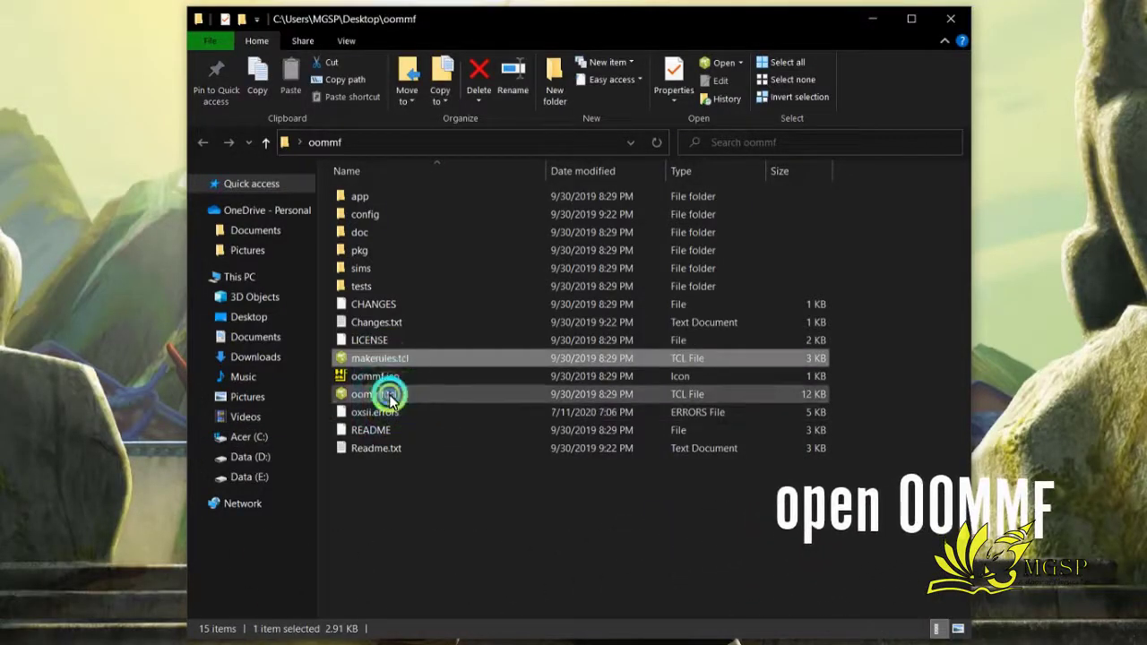
pyautogui.click(950, 18)
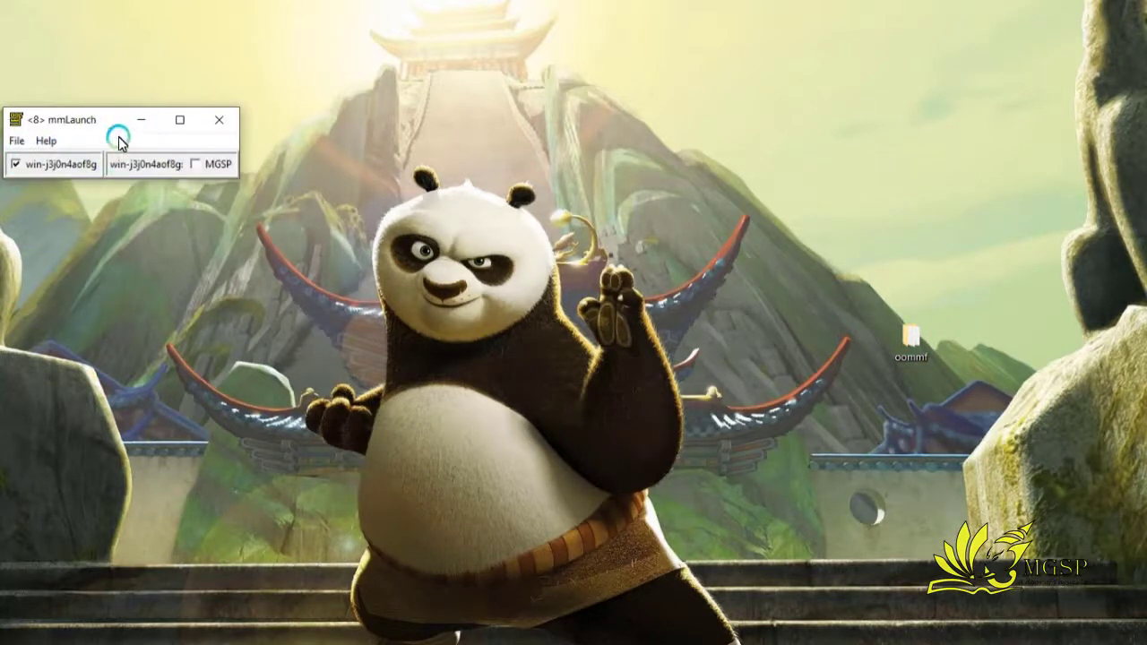
# Move the mmLaunch window to the upper right of the screen.
pyautogui.moveTo(108, 120); pyautogui.dragTo(847, 56)
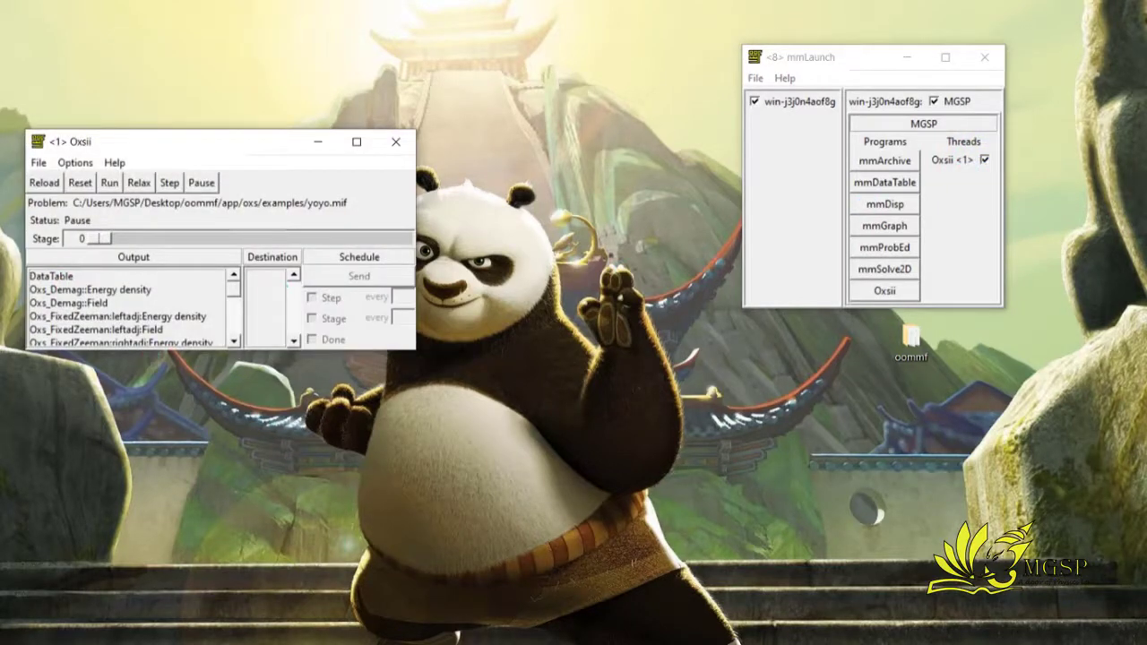
# Load app/oxs/examples/yoyo.mif into Oxsii through File > Load.
pyautogui.click(43, 163)
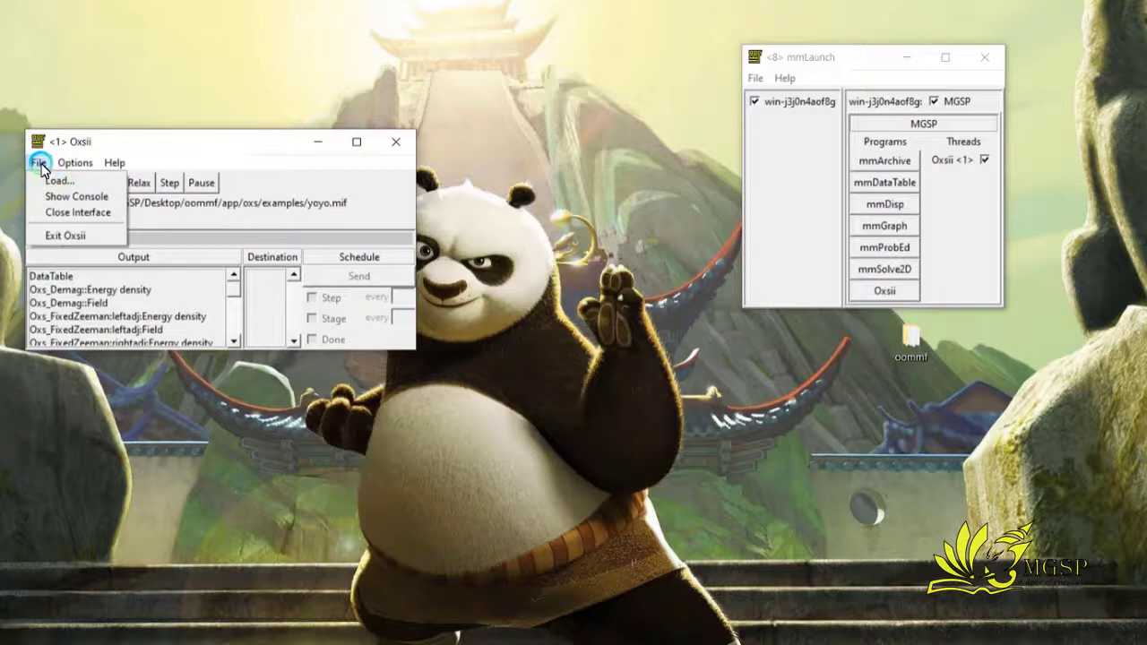
pyautogui.click(49, 180)
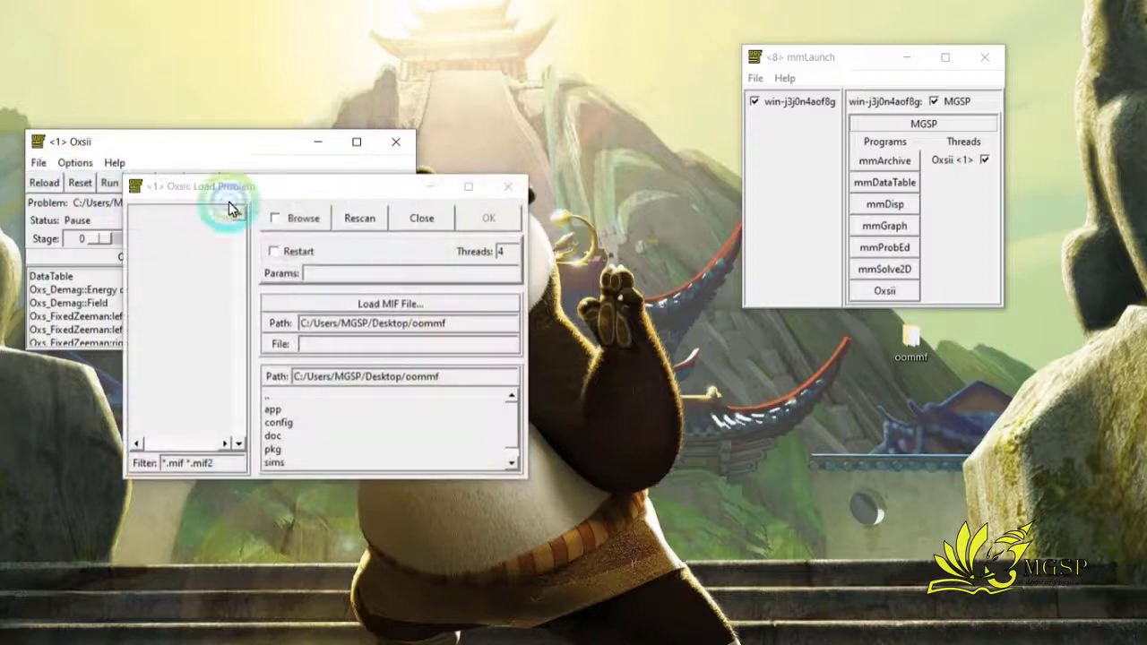
pyautogui.doubleClick(277, 408)
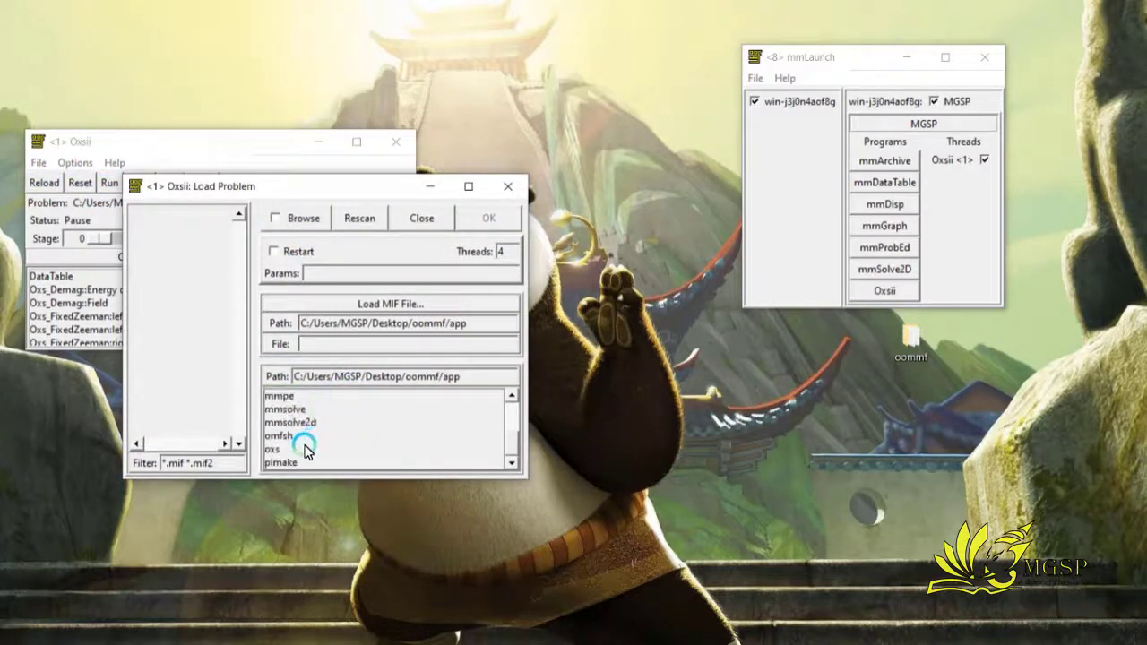
pyautogui.doubleClick(277, 449)
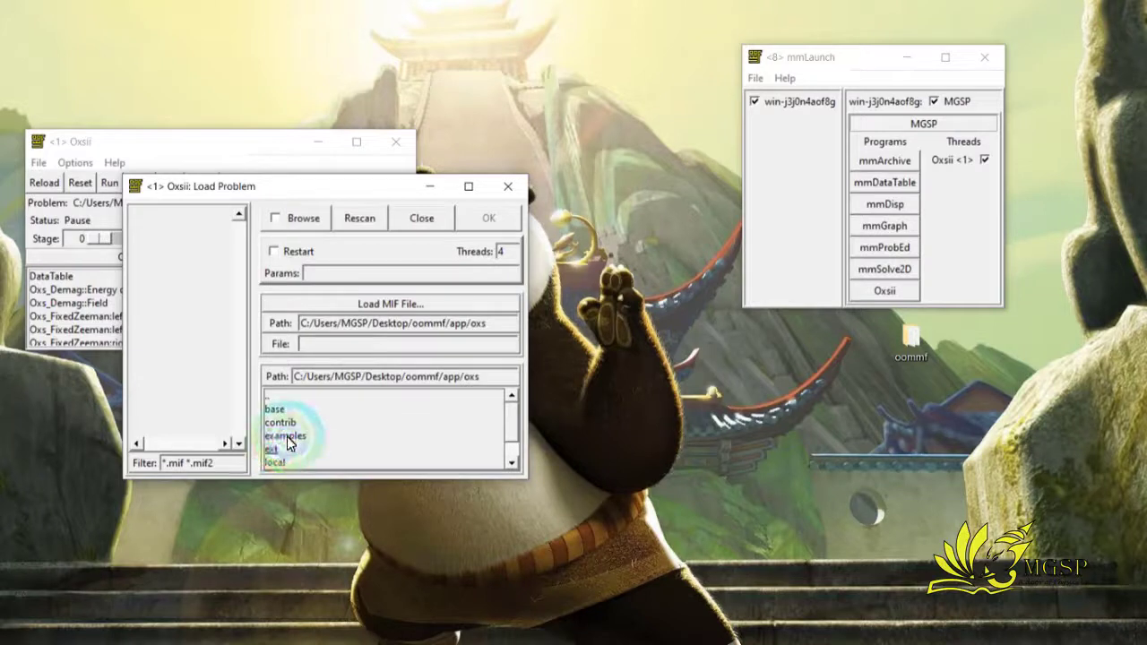
pyautogui.click(286, 436)
pyautogui.doubleClick(287, 437)
pyautogui.scroll(-10, 213, 360)
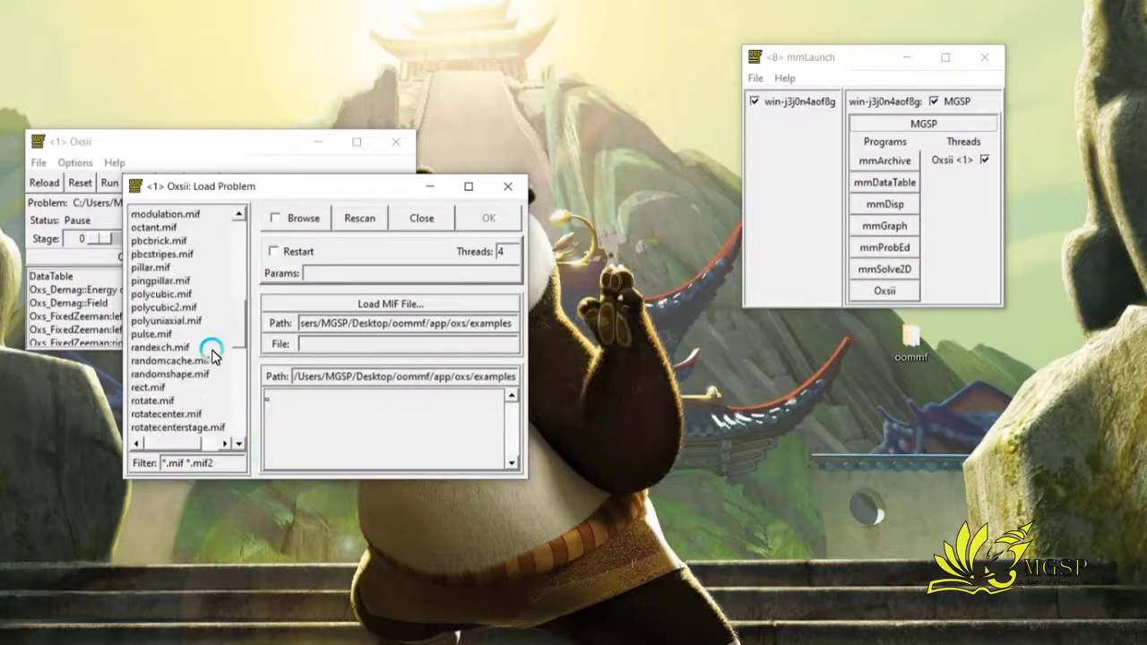
pyautogui.scroll(-5, 207, 349)
pyautogui.scroll(-3, 204, 368)
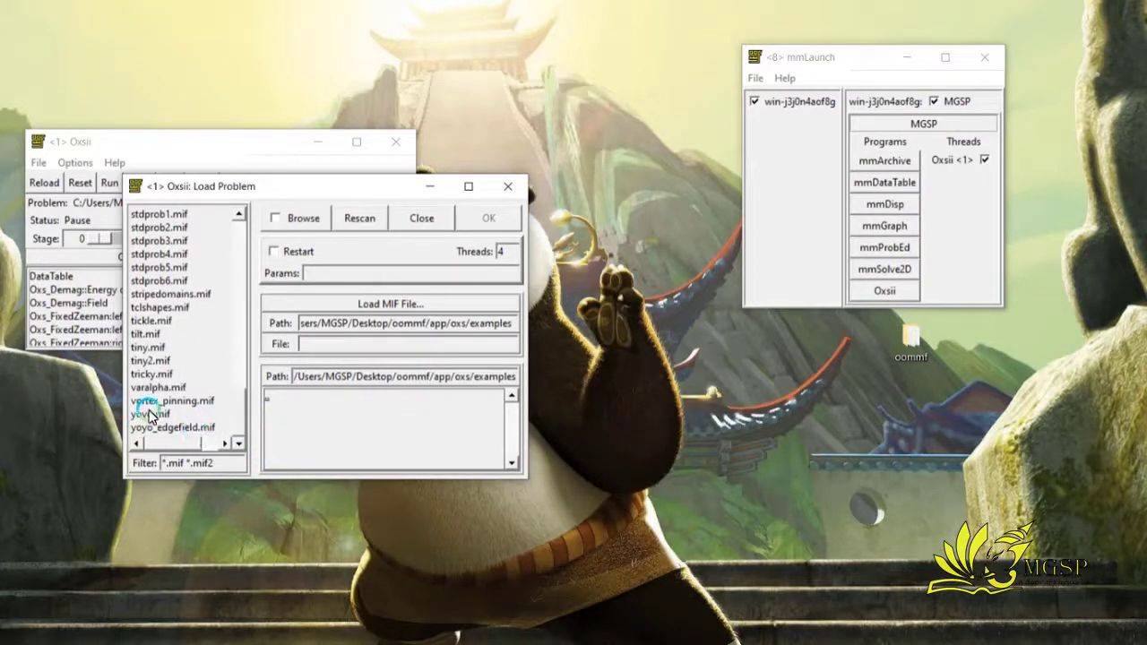
pyautogui.click(151, 414)
pyautogui.doubleClick(150, 414)
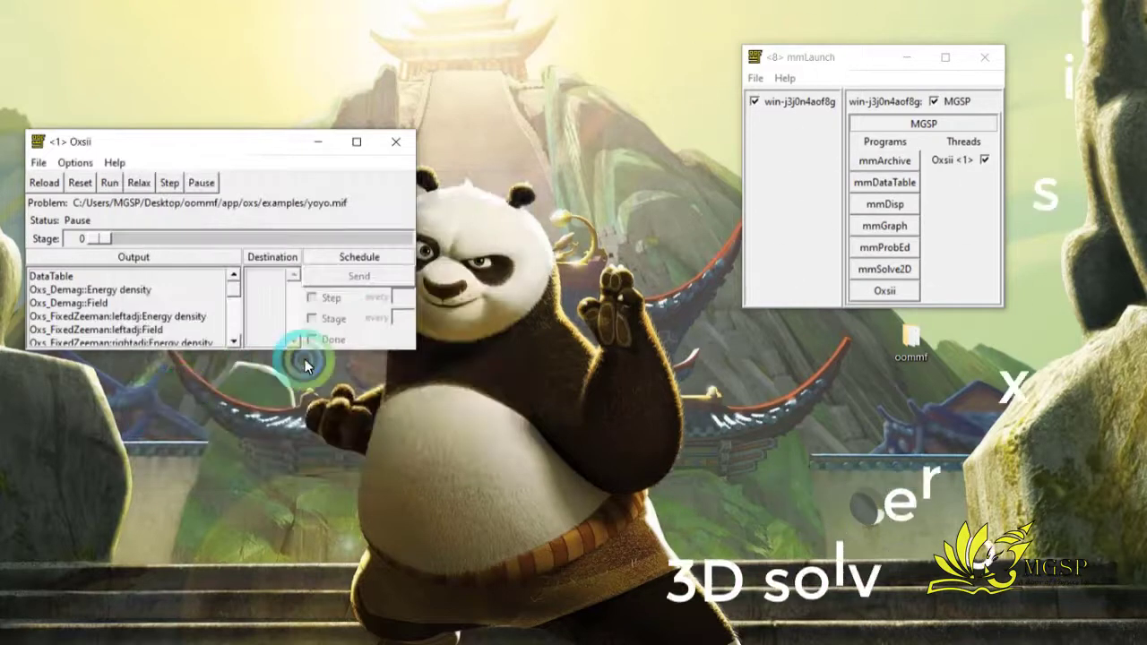
# Move Oxsii up, start mmDisp from mmLaunch, and centre its window.
pyautogui.moveTo(199, 149); pyautogui.dragTo(234, 51)
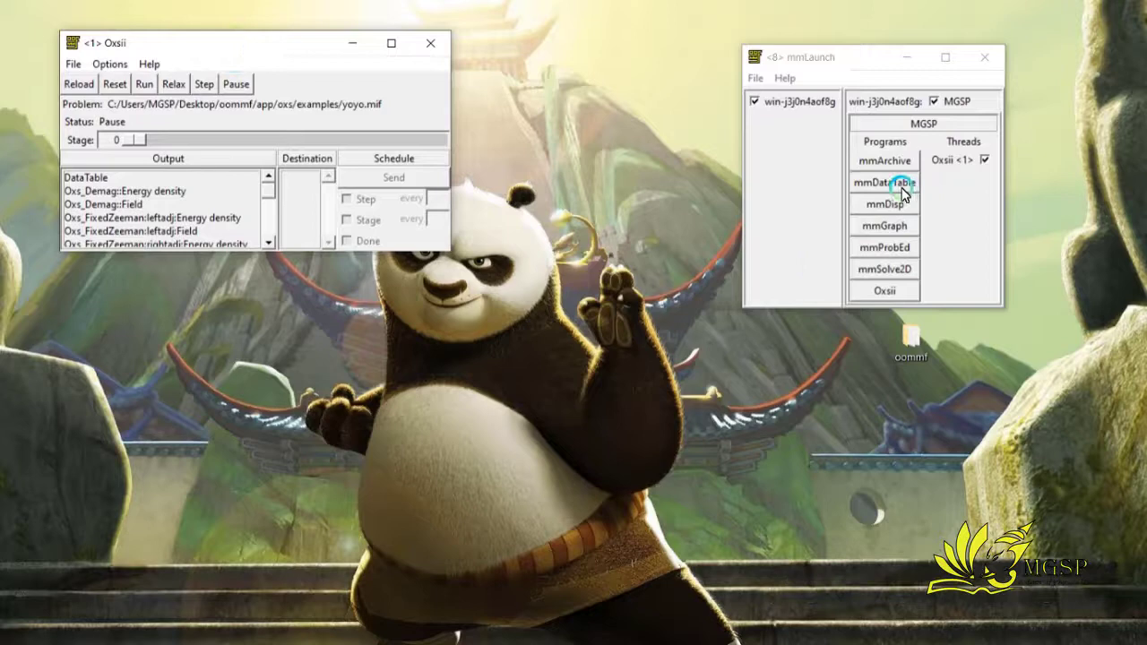
pyautogui.click(900, 206)
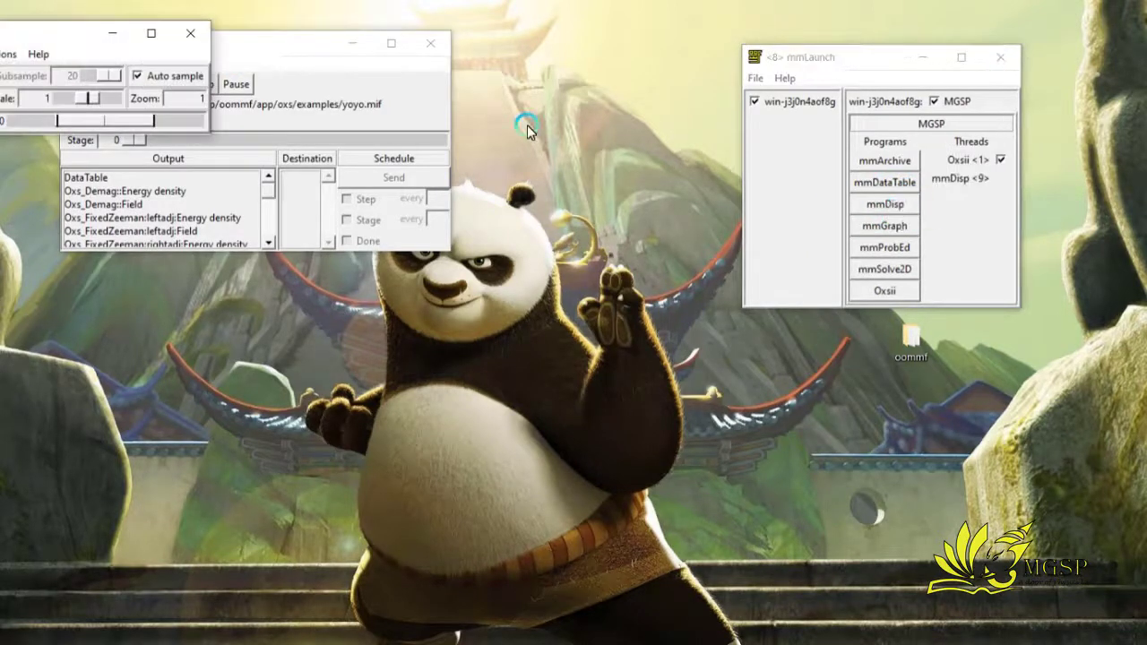
pyautogui.moveTo(103, 40)
pyautogui.mouseDown()
pyautogui.moveTo(548, 355)
pyautogui.moveTo(548, 394)
pyautogui.mouseUp()
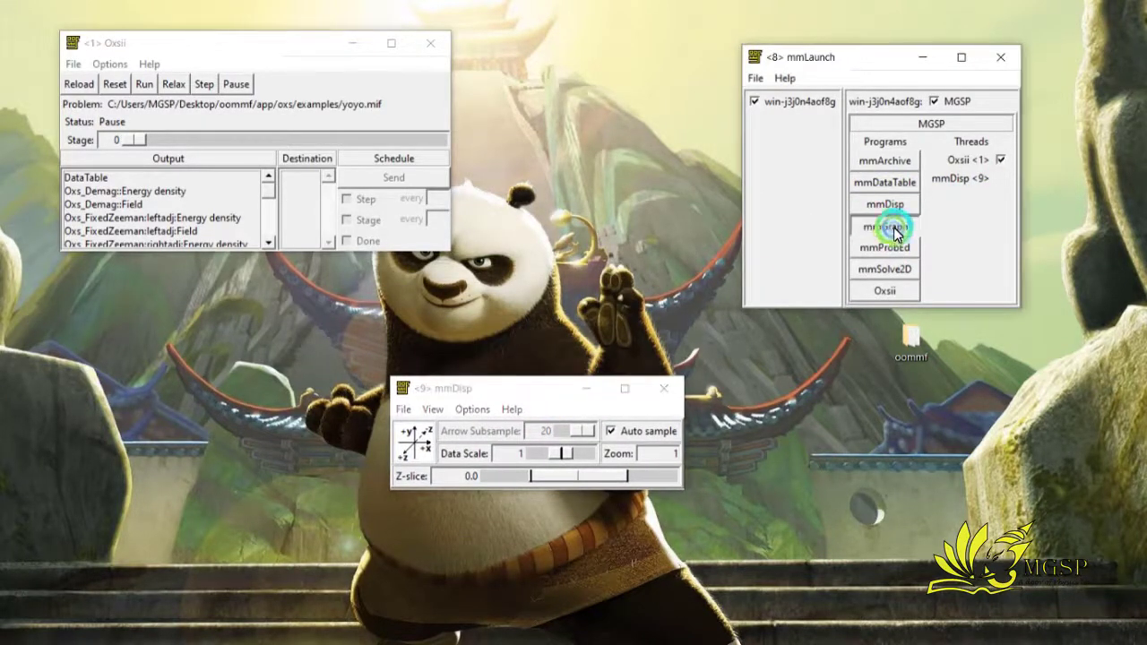
# Send the DataTable to mmGraph and Magnetization to mmDisp, every step and stage.
pyautogui.click(391, 220)
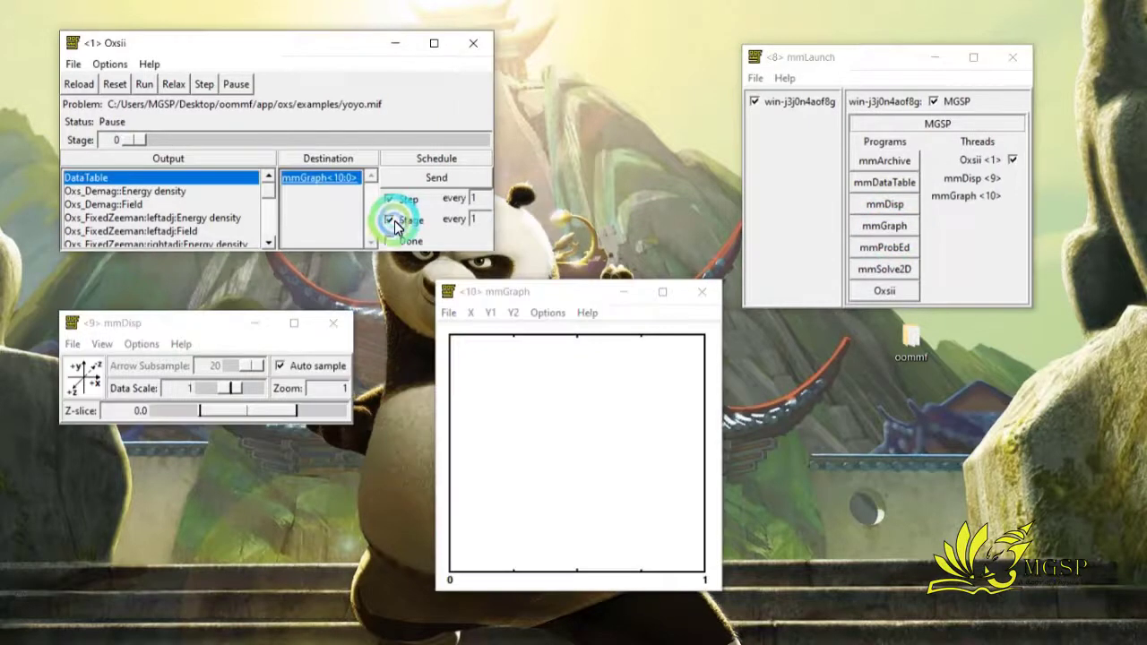
pyautogui.click(436, 176)
pyautogui.scroll(-3, 179, 215)
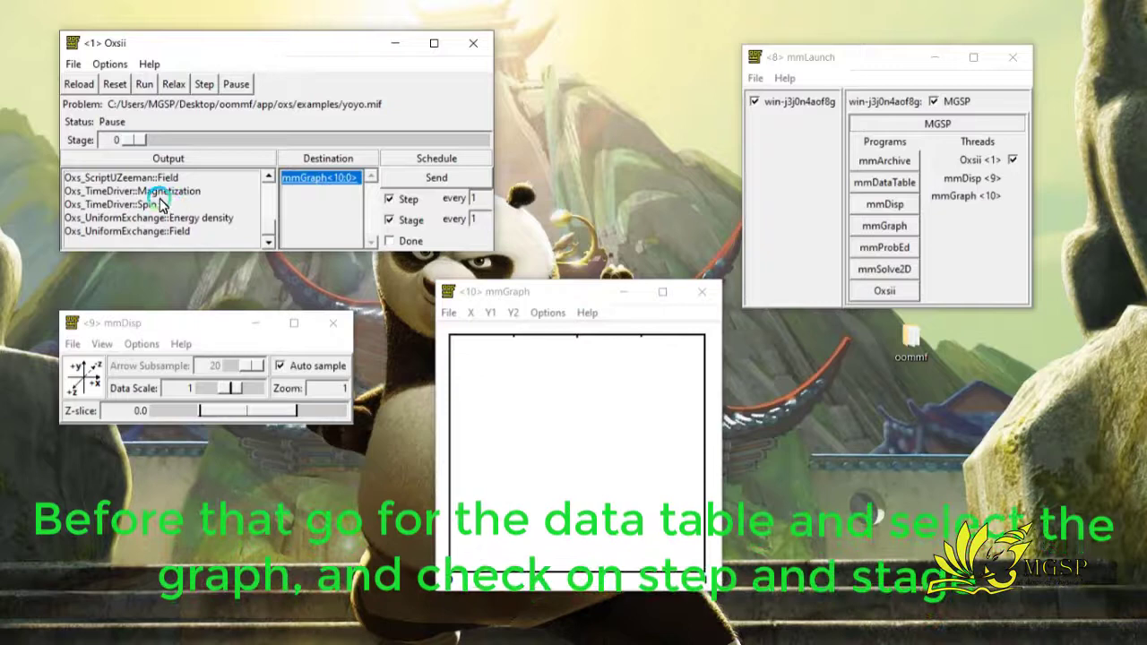
pyautogui.click(145, 193)
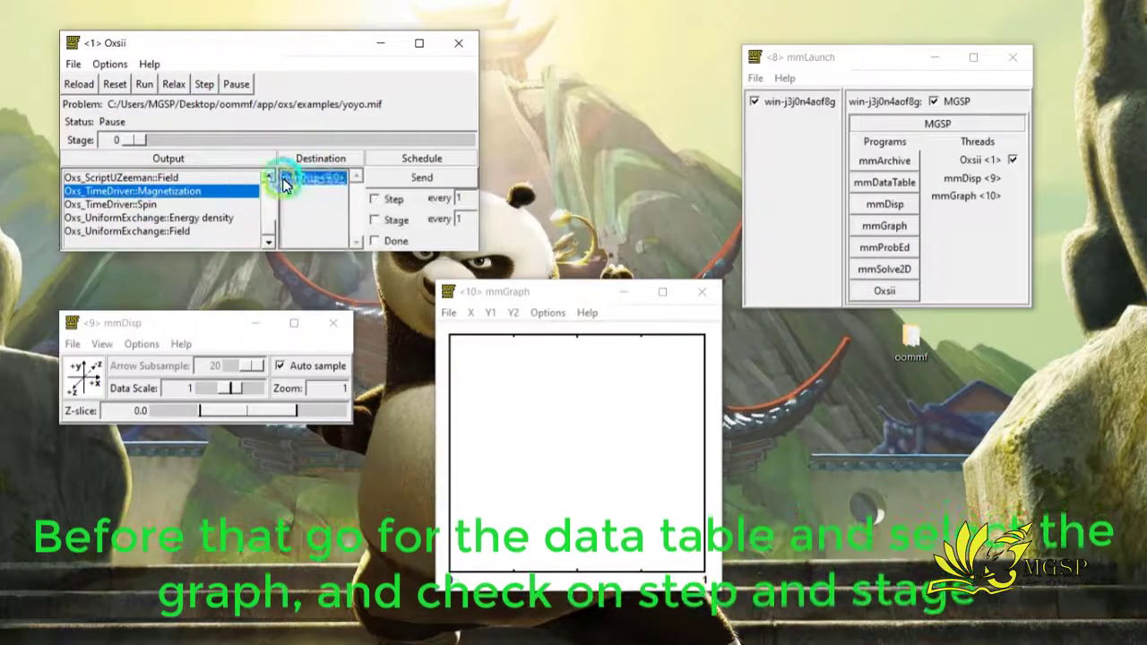
pyautogui.click(403, 179)
pyautogui.click(374, 199)
pyautogui.click(375, 220)
pyautogui.click(436, 181)
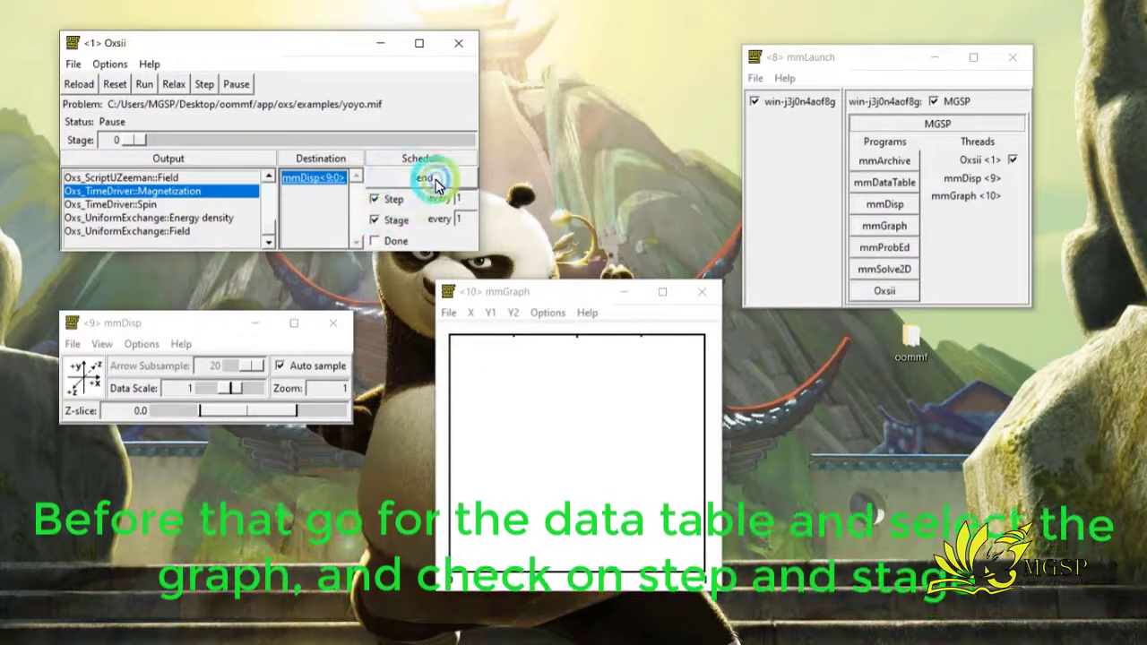
# Move mmGraph aside, enlarge mmDisp, and zoom twice onto the domain wall.
pyautogui.click(484, 321)
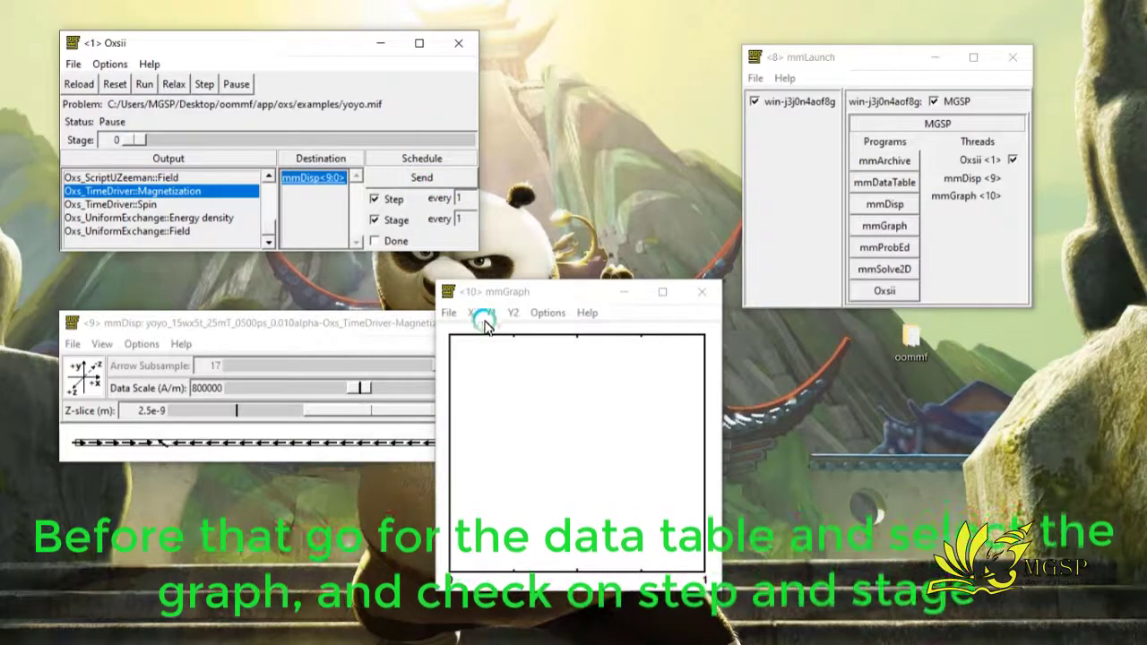
pyautogui.moveTo(512, 298); pyautogui.dragTo(701, 316)
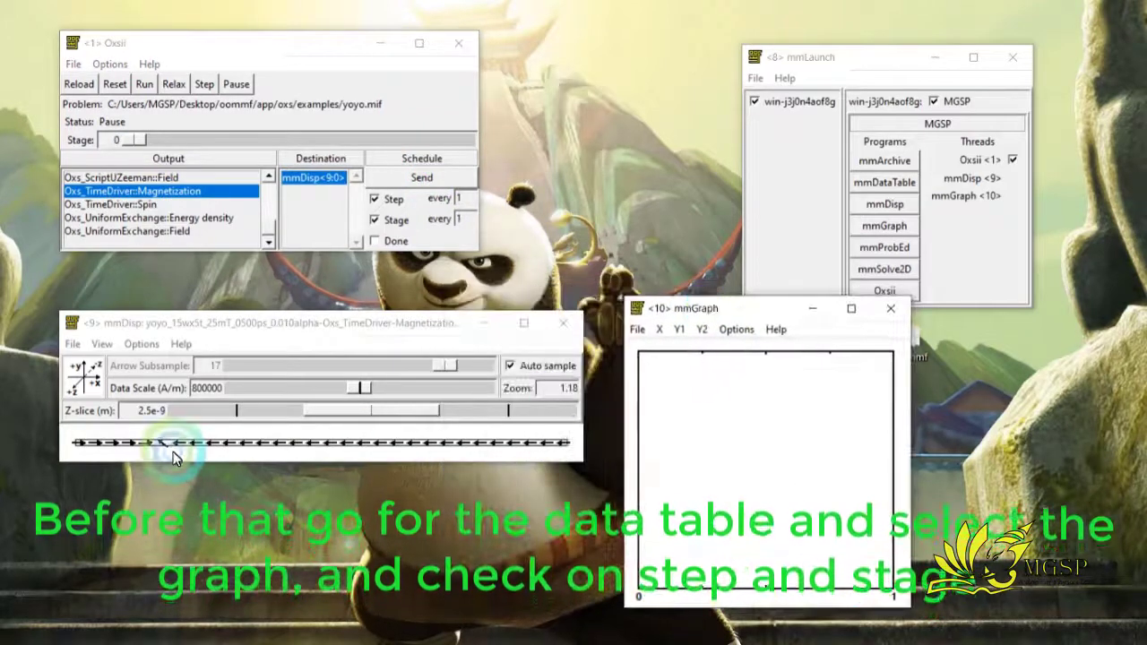
pyautogui.moveTo(182, 471); pyautogui.dragTo(154, 500)
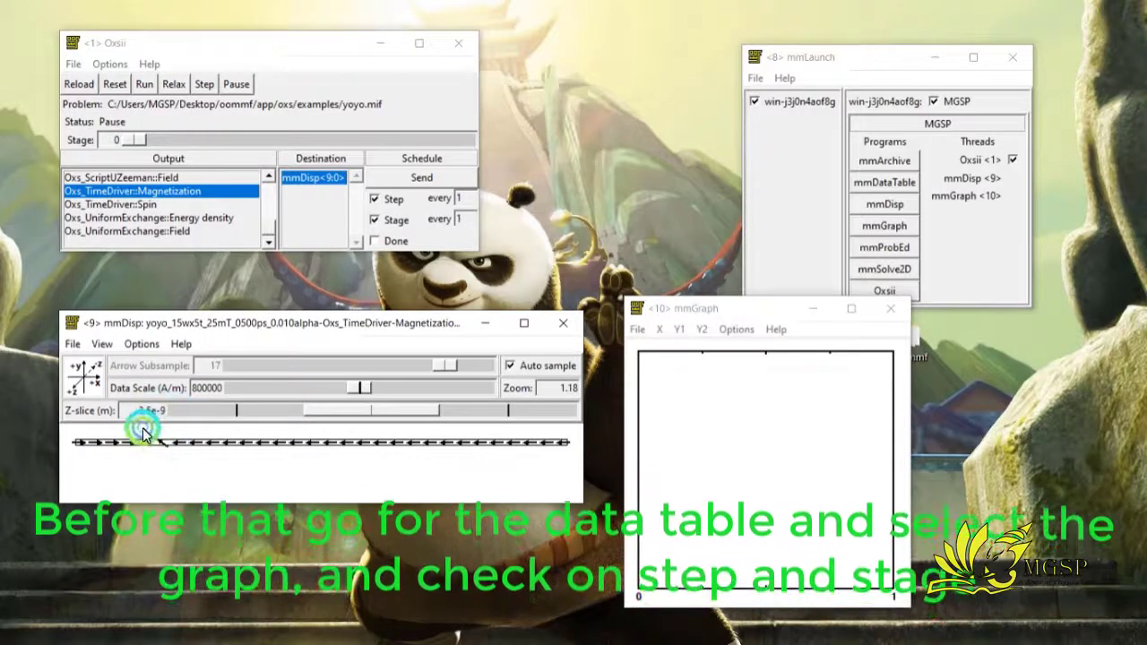
pyautogui.moveTo(171, 457); pyautogui.dragTo(171, 455)
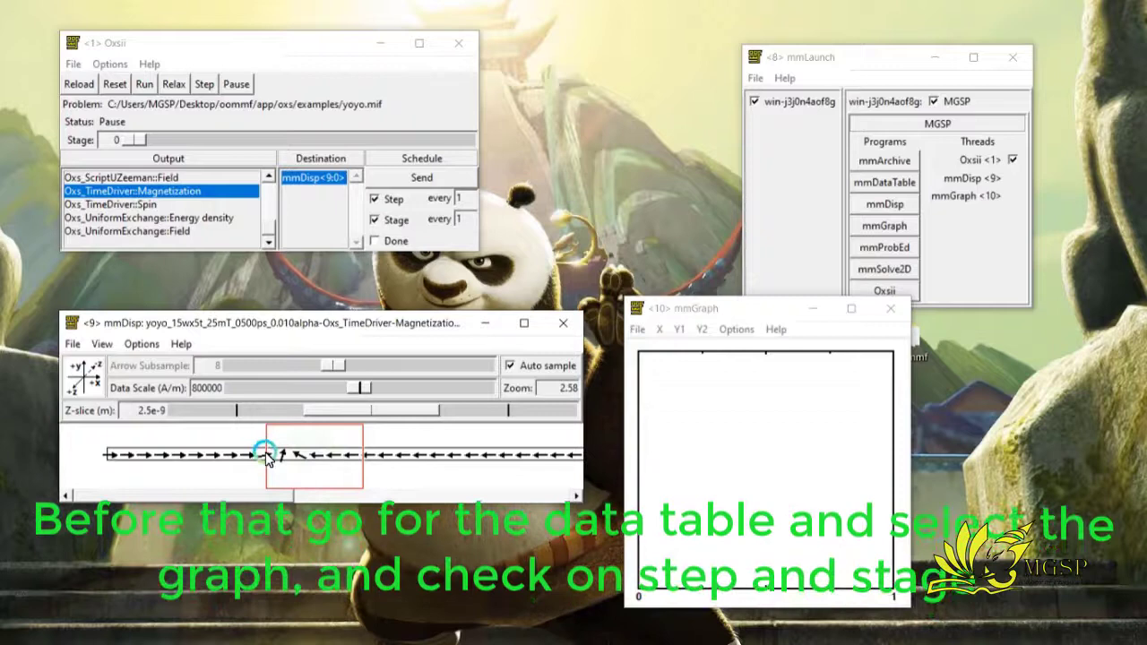
pyautogui.moveTo(248, 436); pyautogui.dragTo(333, 486)
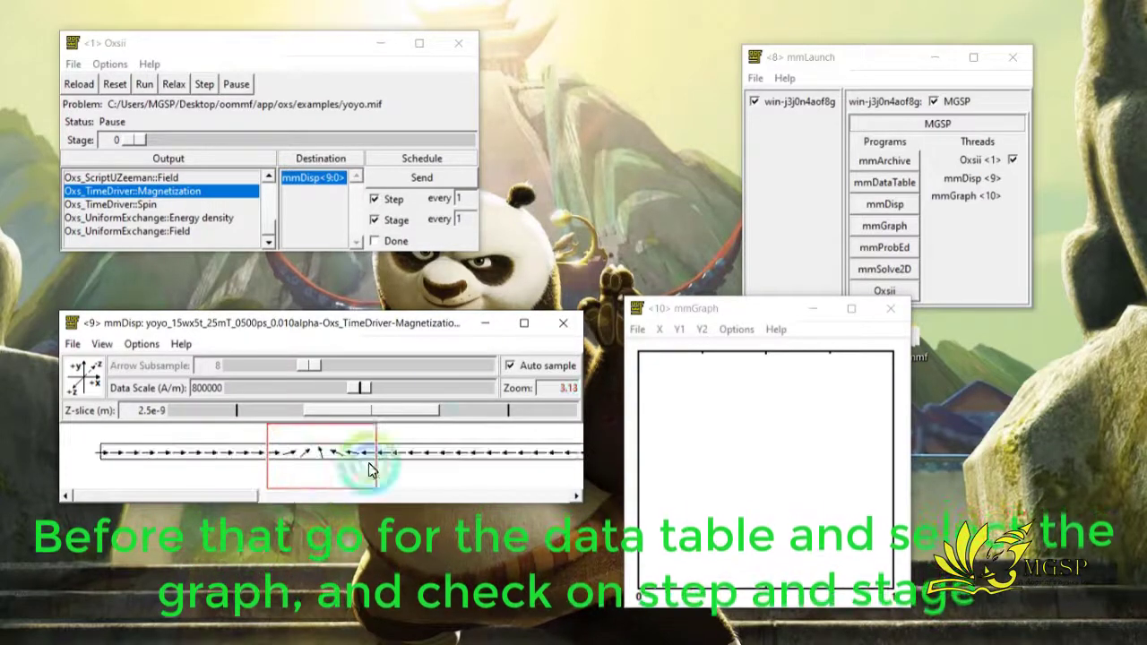
# Enable a Red-Green-Blue-Red pixel colour map of x in mmDisp's configuration.
pyautogui.click(140, 345)
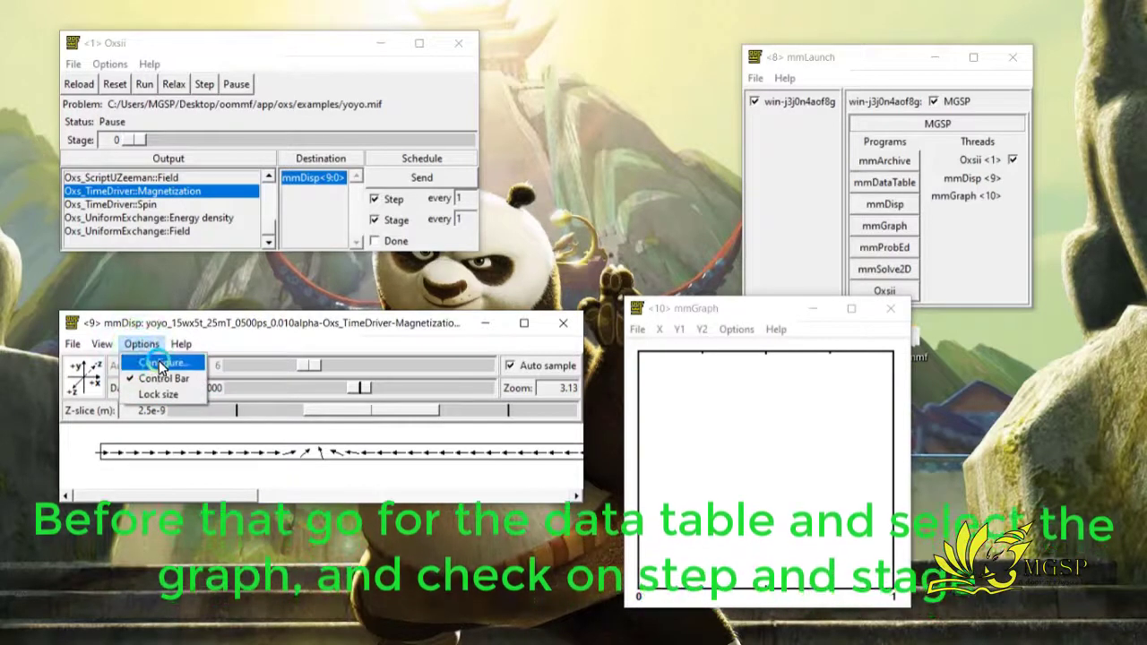
pyautogui.click(162, 364)
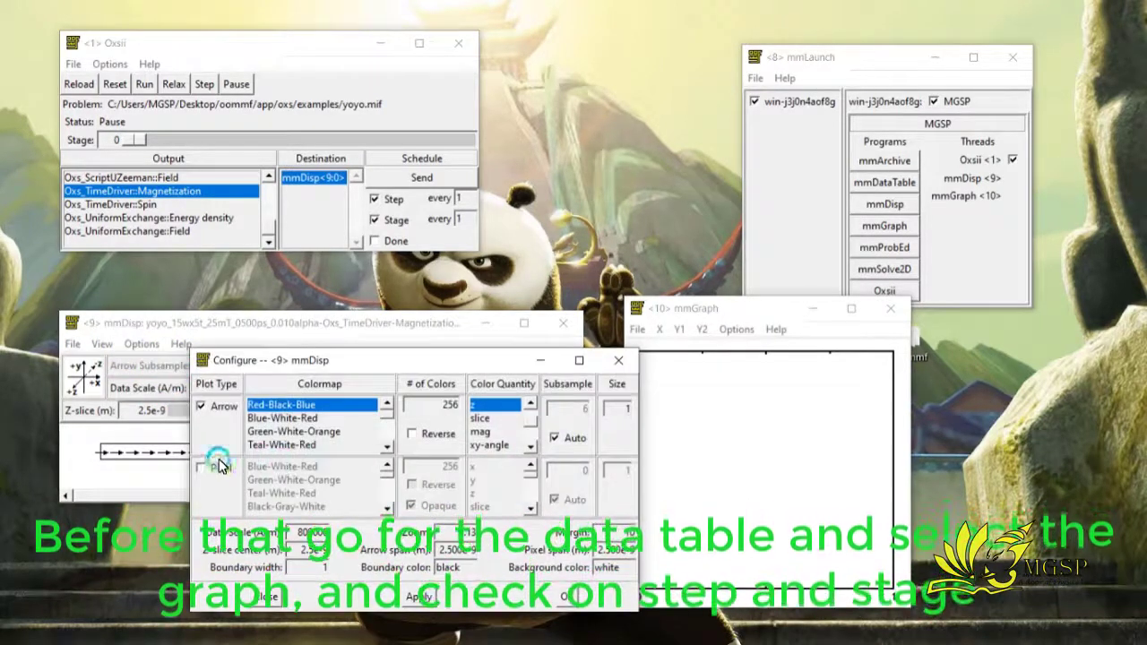
pyautogui.click(221, 465)
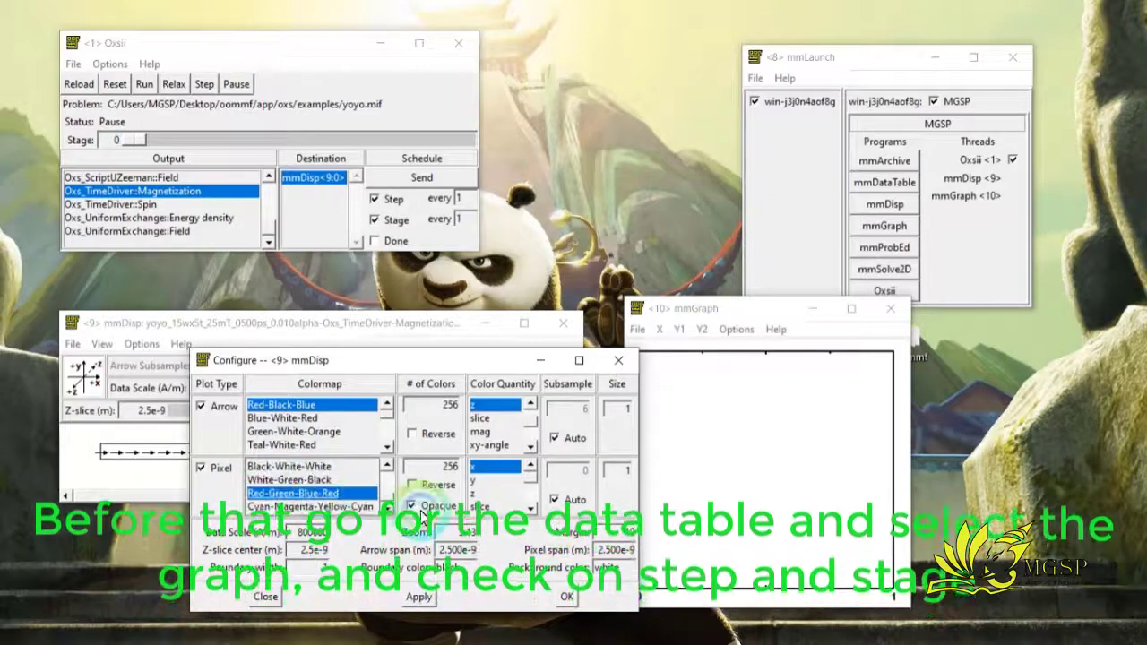
pyautogui.click(418, 596)
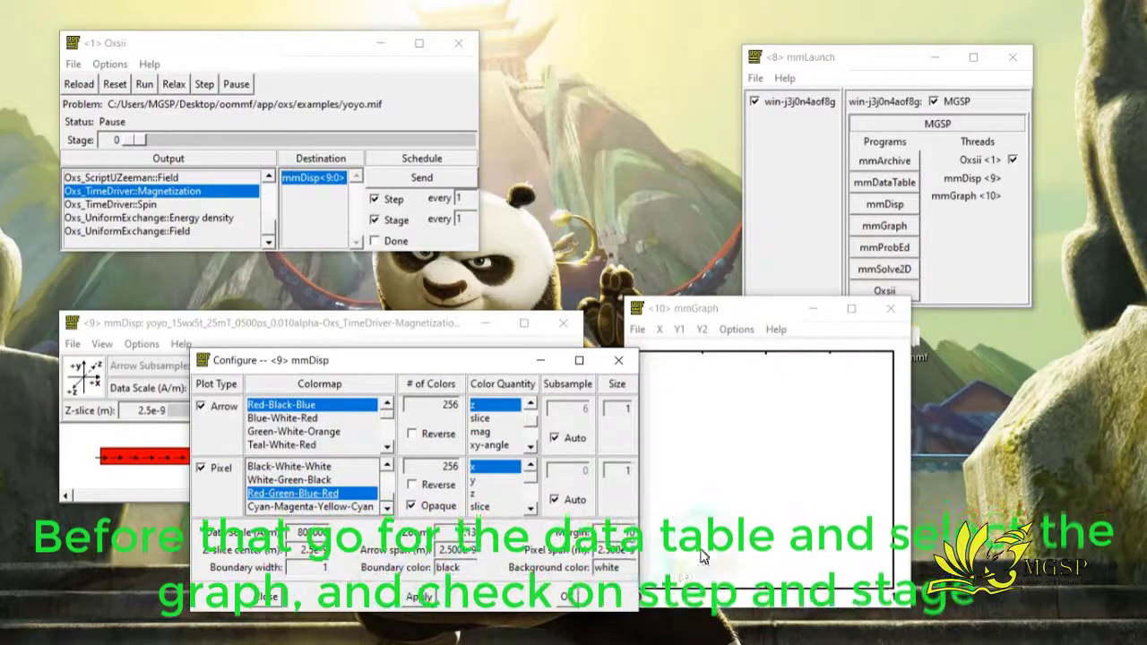
pyautogui.click(566, 596)
pyautogui.click(388, 451)
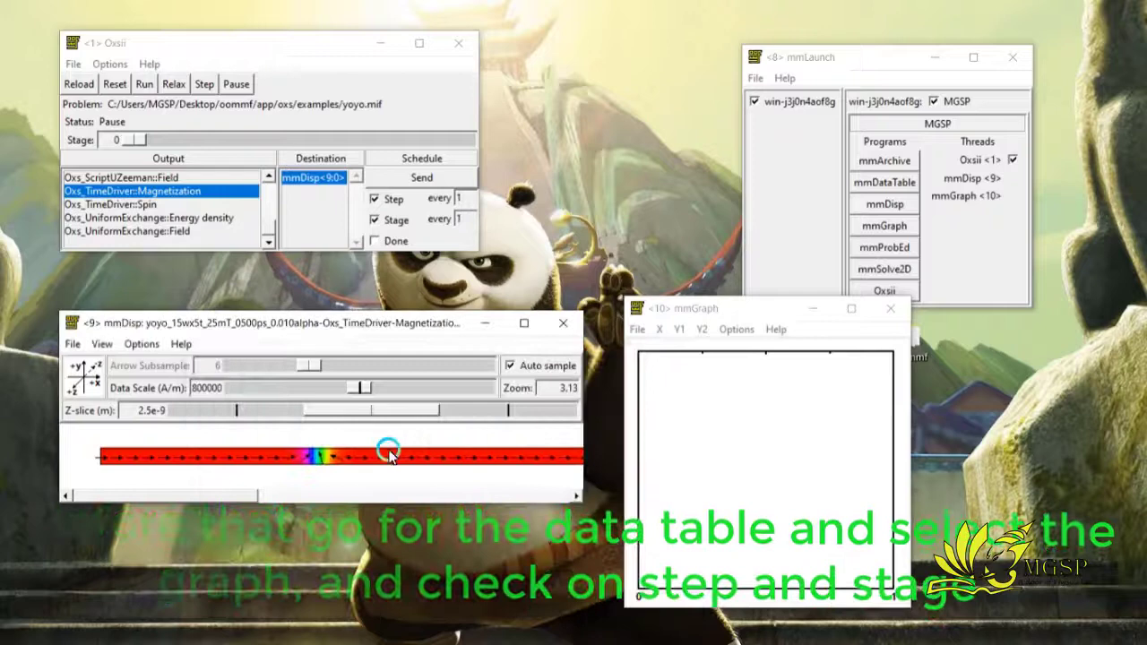
pyautogui.moveTo(388, 450); pyautogui.dragTo(330, 455)
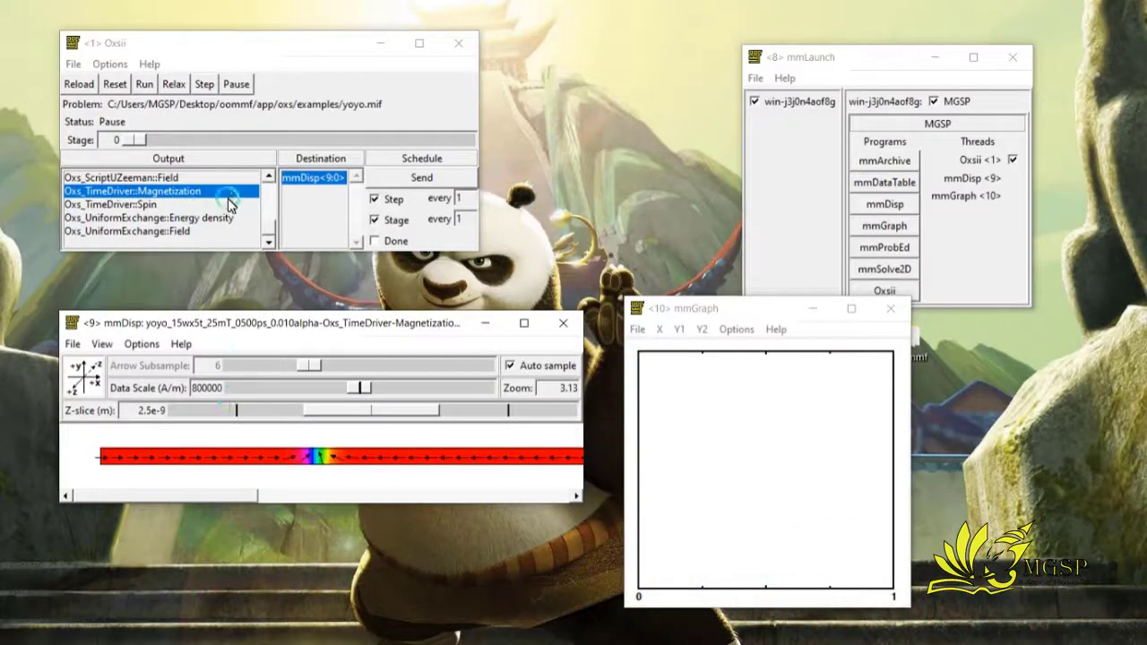
# Reposition mmGraph and mmLaunch, and set mmGraph's X axis to Simulation time.
pyautogui.click(658, 333)
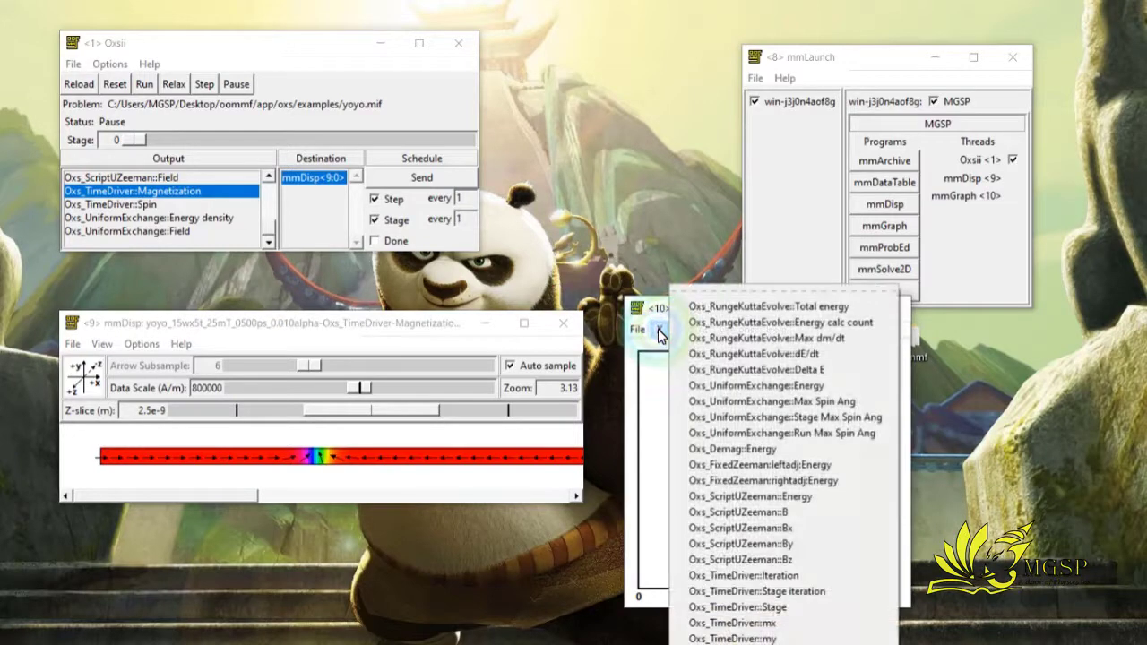
pyautogui.moveTo(682, 313)
pyautogui.mouseDown()
pyautogui.moveTo(625, 58)
pyautogui.moveTo(613, 57)
pyautogui.mouseUp()
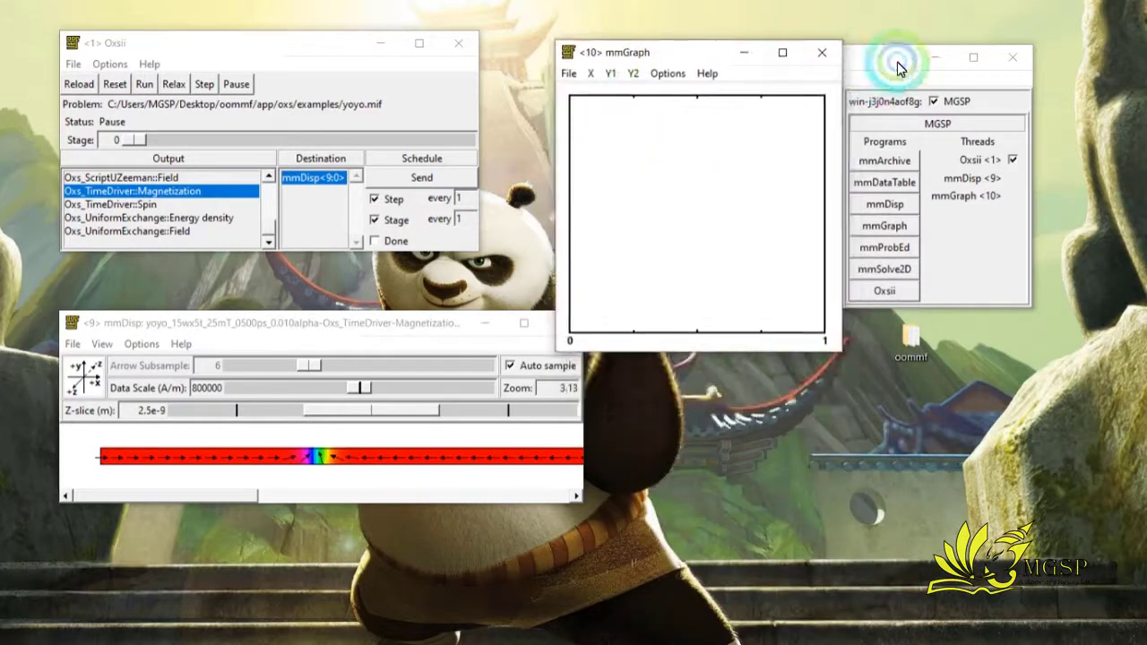
pyautogui.moveTo(896, 61); pyautogui.dragTo(1017, 67)
pyautogui.click(665, 51)
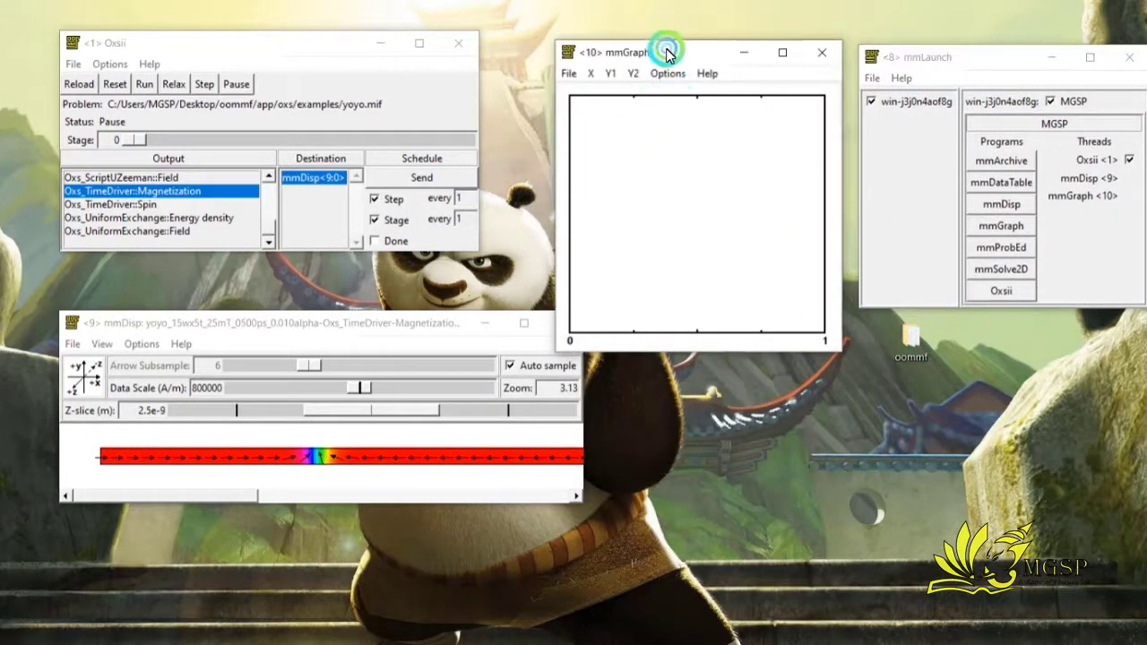
pyautogui.click(591, 75)
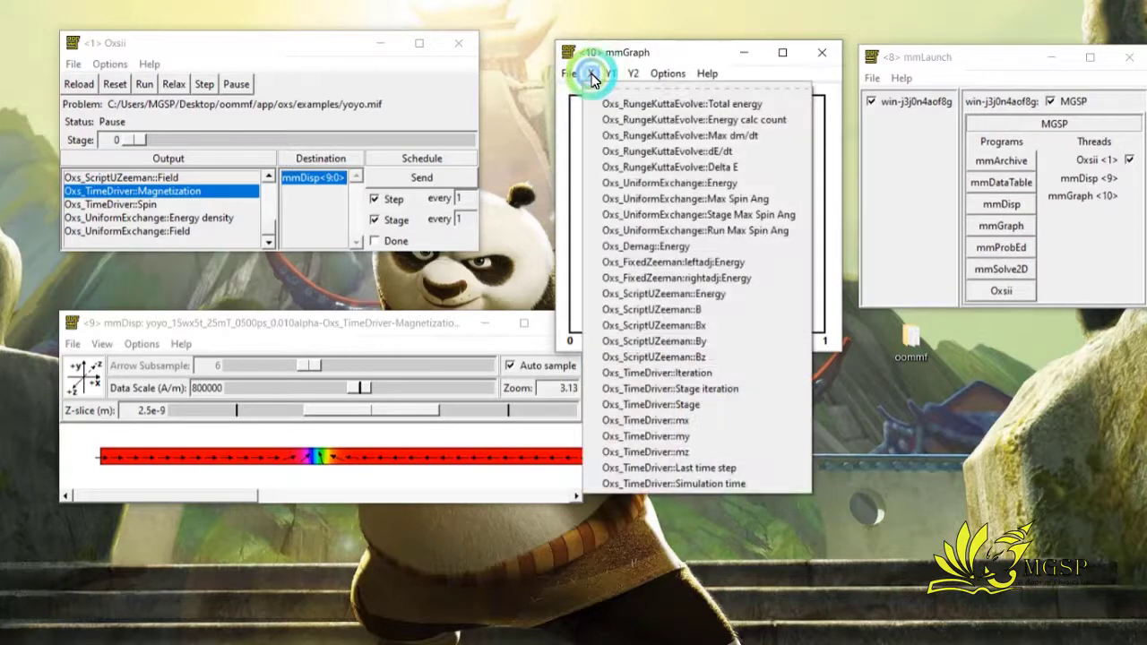
pyautogui.click(673, 481)
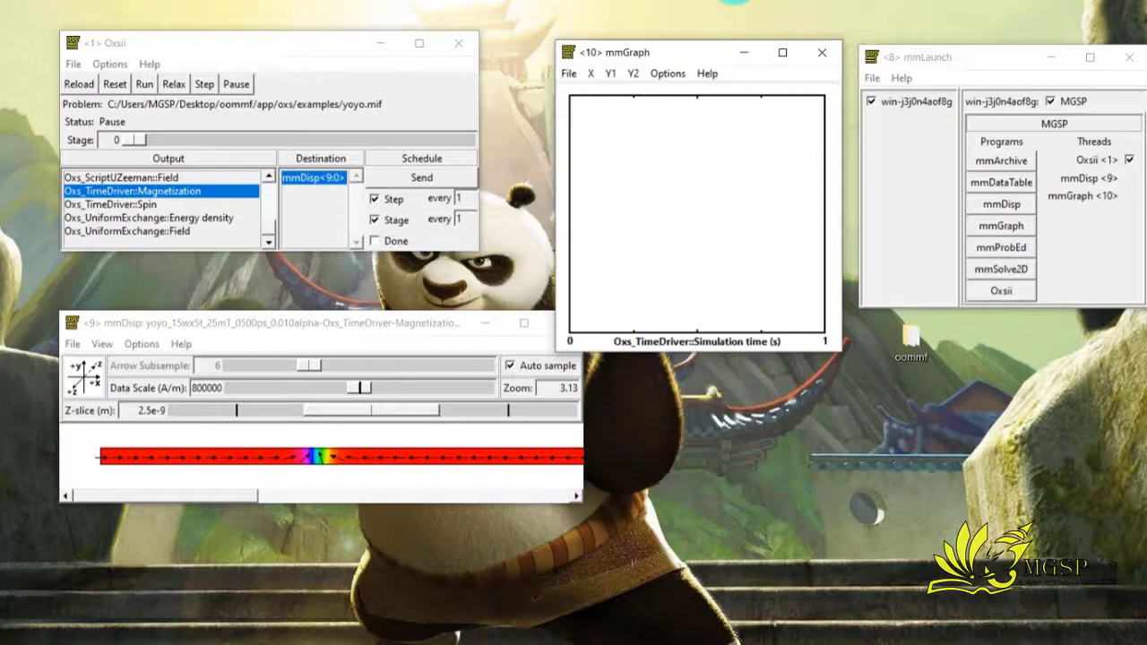
# Plot Oxs_TimeDriver::mz on the Y1 axis and Oxs_TimeDriver::my on Y2.
pyautogui.click(601, 76)
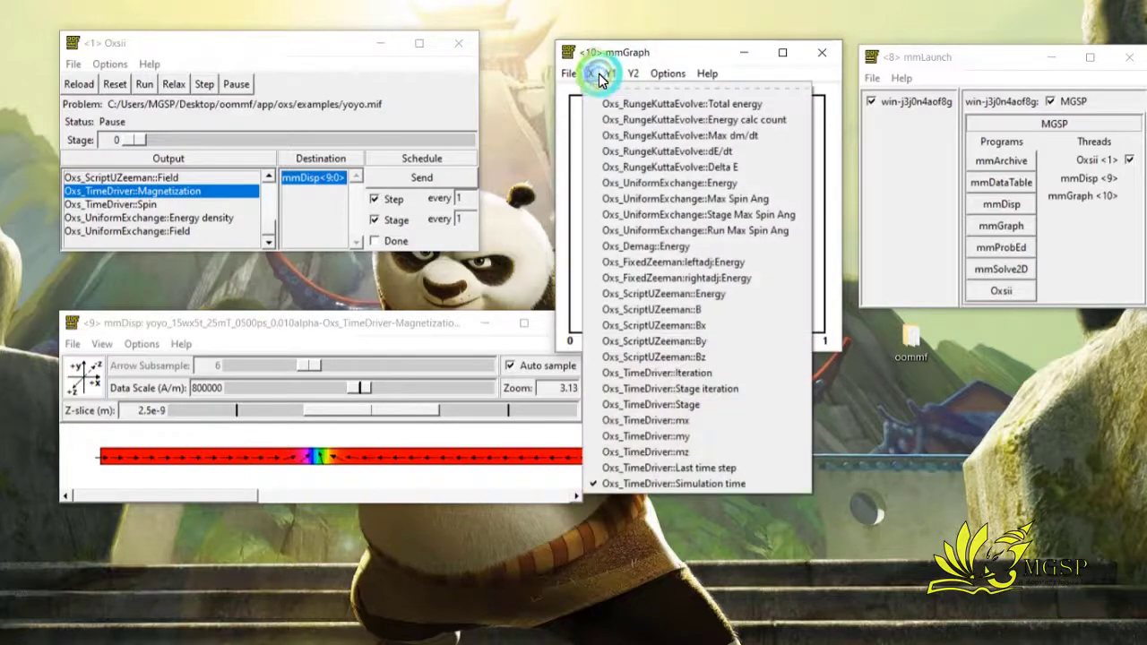
pyautogui.click(608, 74)
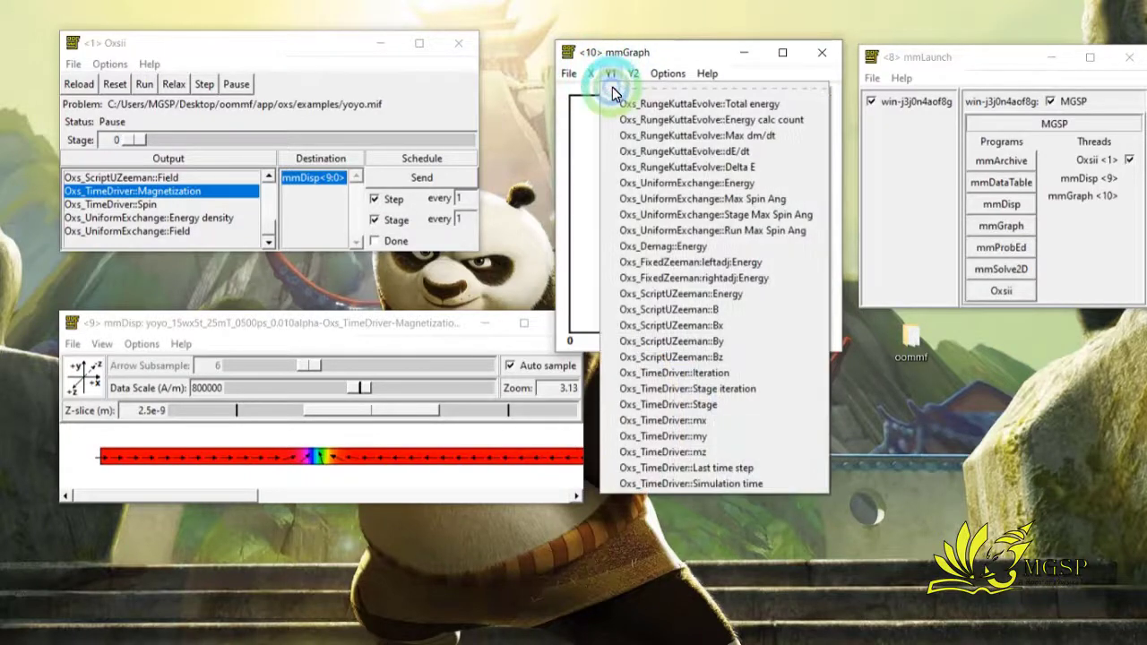
pyautogui.click(686, 454)
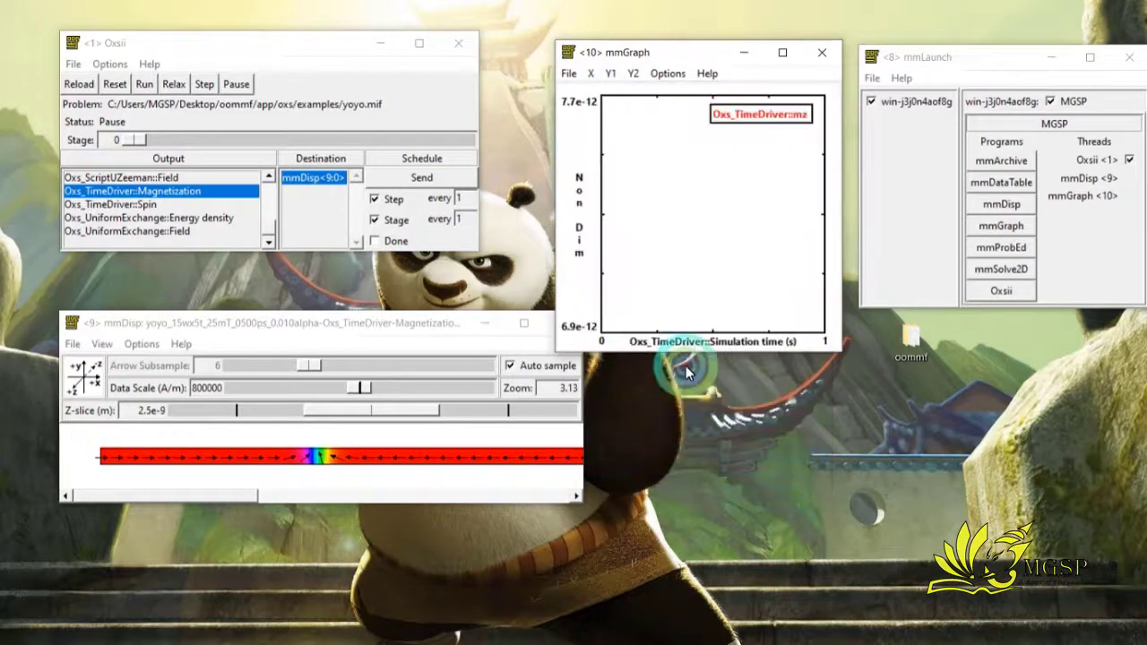
pyautogui.click(612, 75)
pyautogui.click(631, 75)
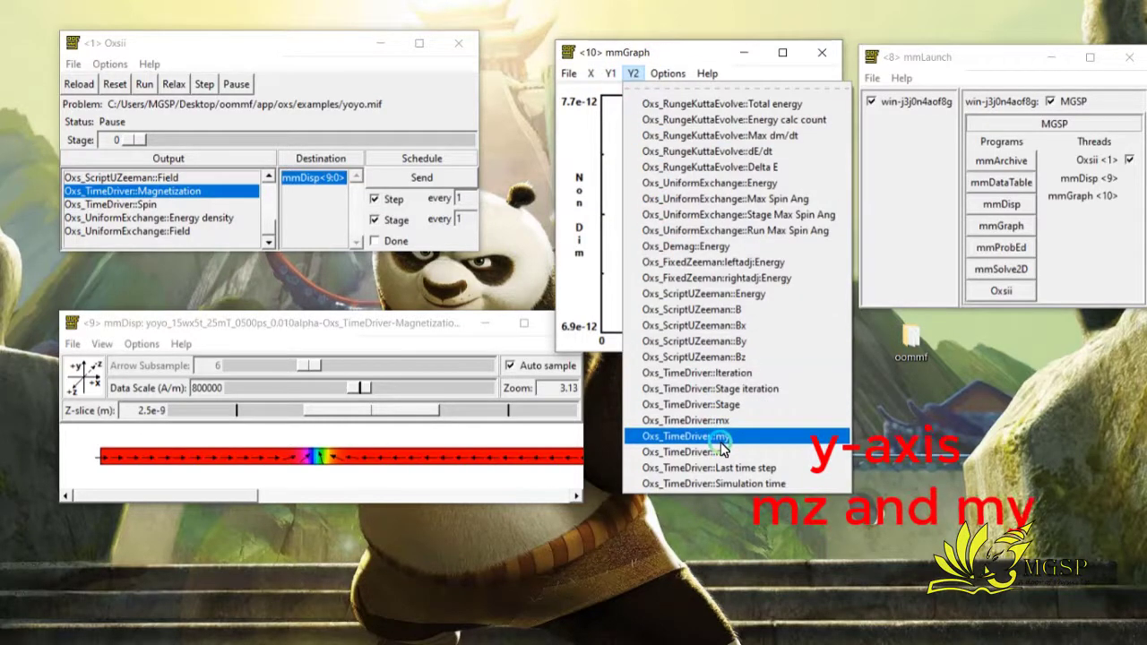
pyautogui.click(722, 448)
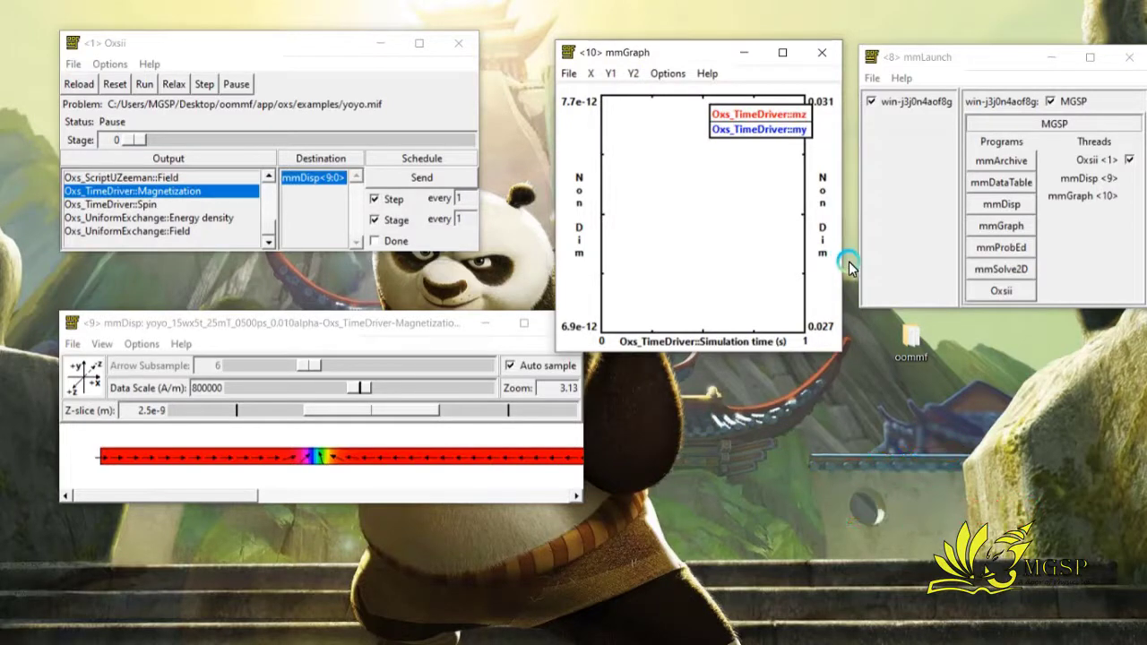
# Widen the mmGraph and mmDisp windows.
pyautogui.moveTo(842, 265); pyautogui.dragTo(1036, 271)
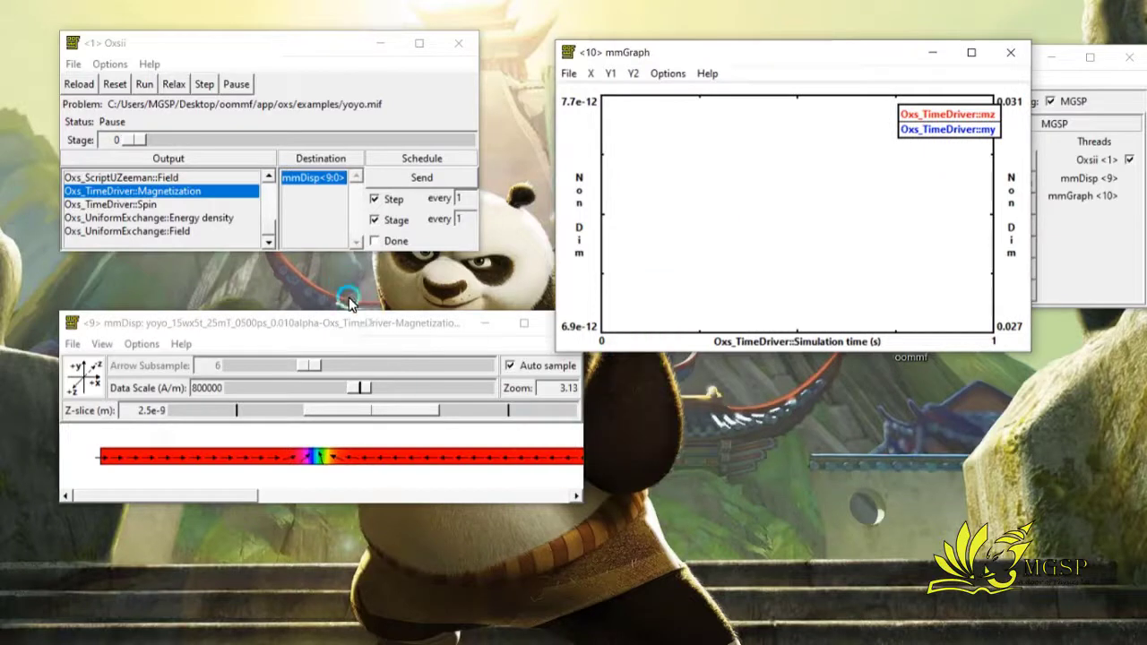
pyautogui.moveTo(366, 328); pyautogui.dragTo(348, 325)
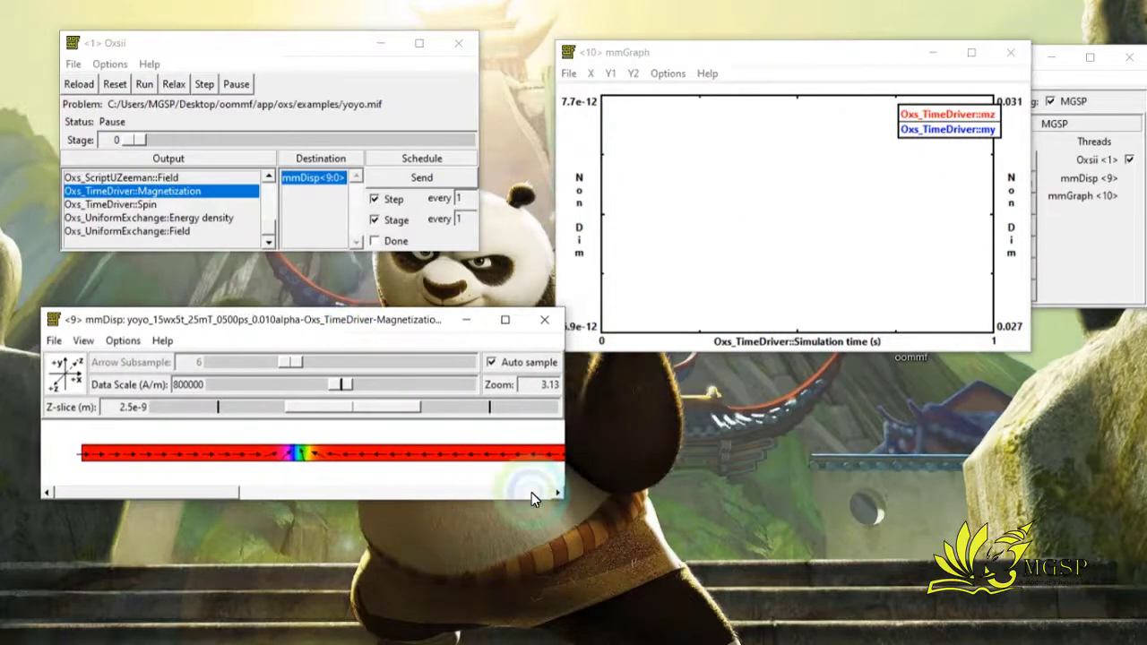
pyautogui.moveTo(565, 484); pyautogui.dragTo(1026, 451)
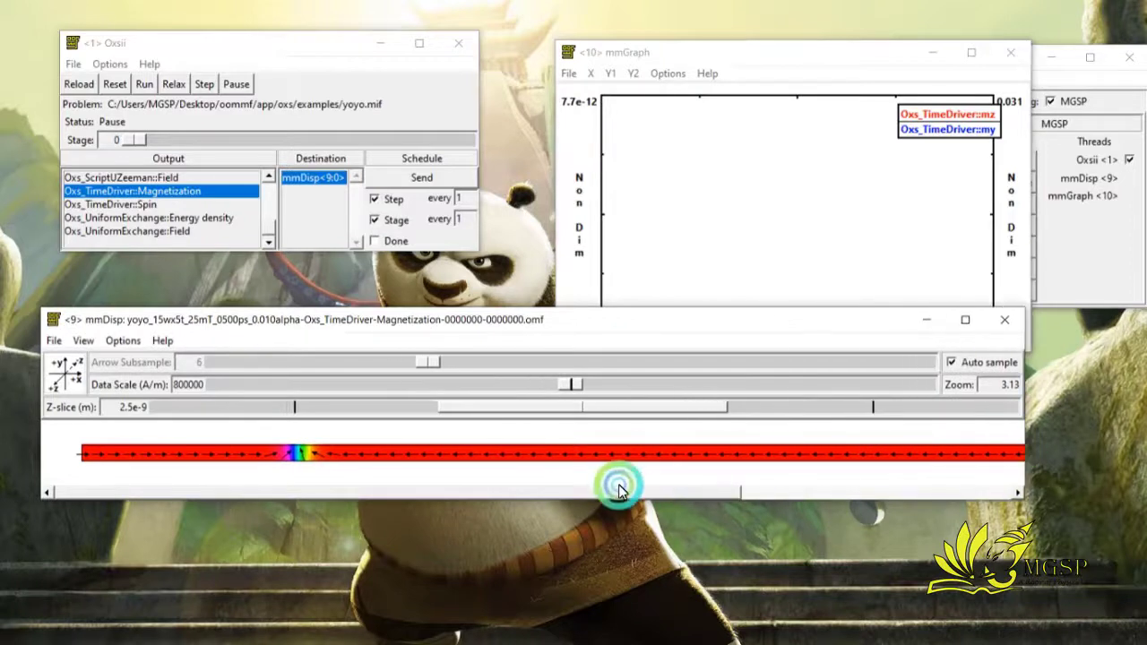
pyautogui.moveTo(729, 491); pyautogui.dragTo(823, 482)
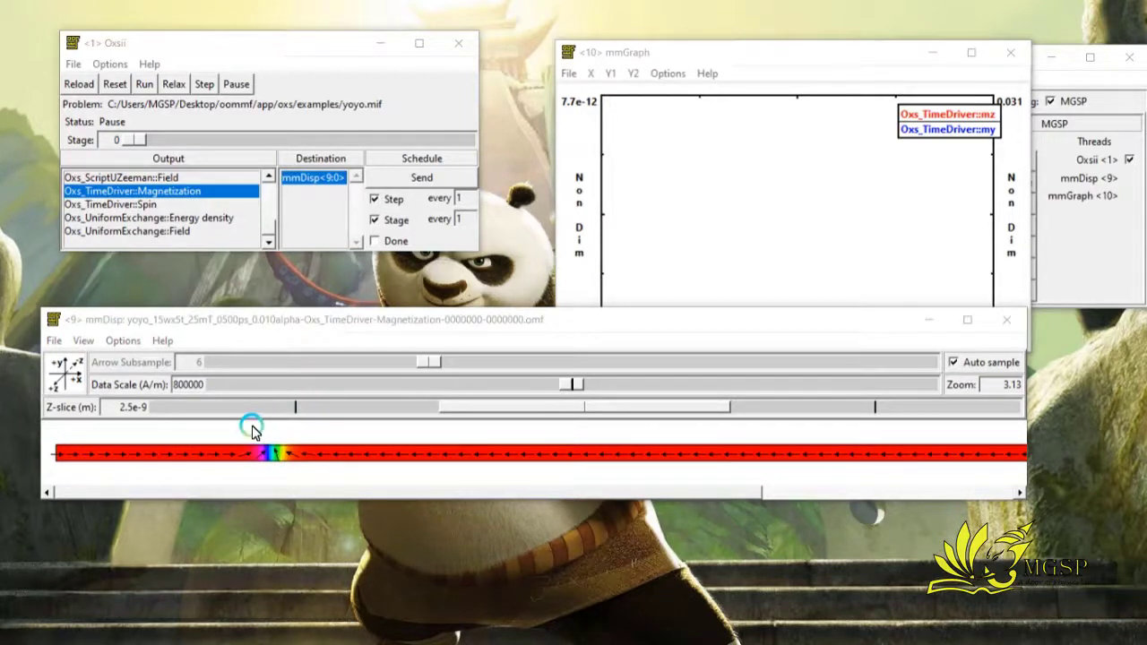
# Zoom mmDisp repeatedly onto the domain wall until Zoom reaches 12.17.
pyautogui.moveTo(250, 431); pyautogui.dragTo(269, 460)
pyautogui.moveTo(342, 484); pyautogui.dragTo(343, 484)
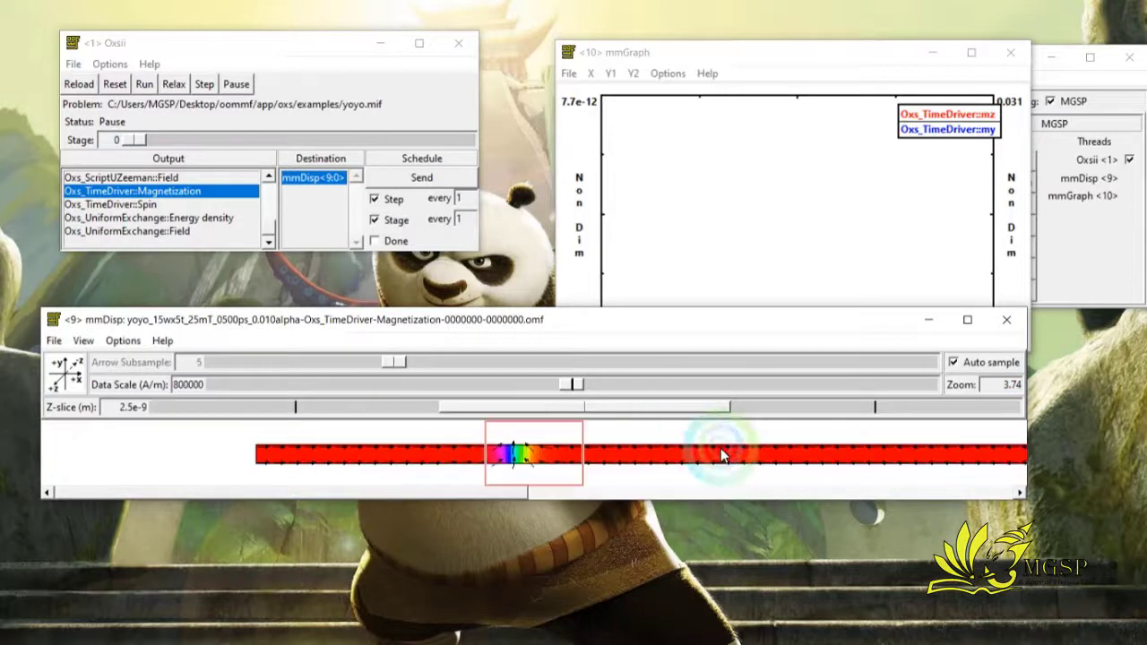
pyautogui.moveTo(592, 481); pyautogui.dragTo(615, 479)
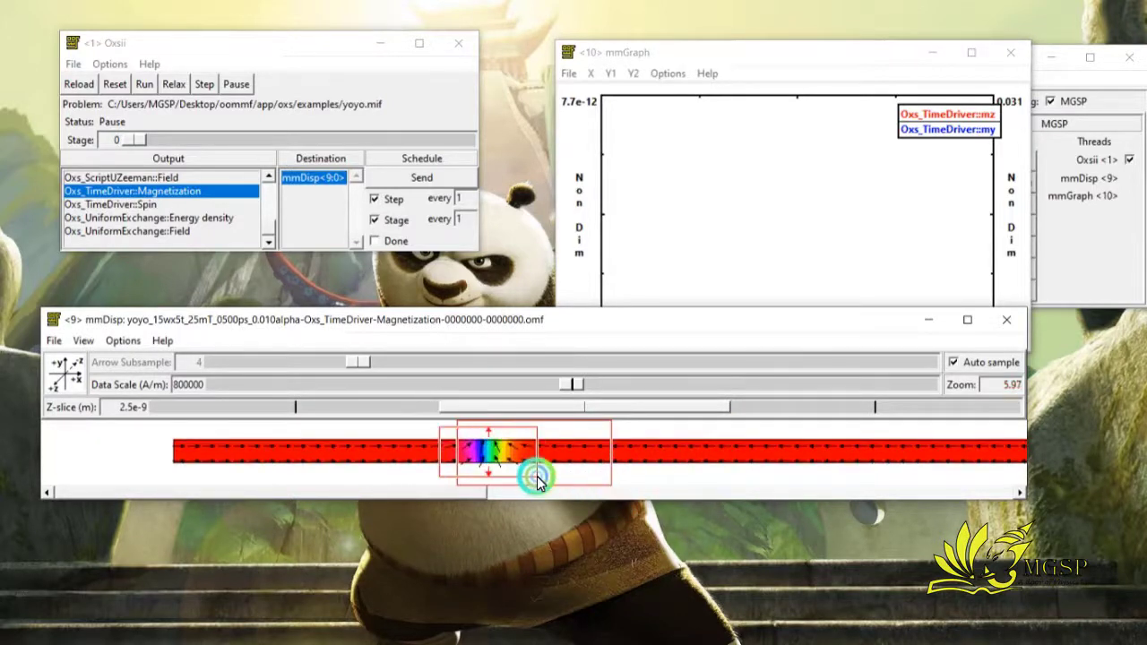
pyautogui.moveTo(529, 477); pyautogui.dragTo(536, 476)
pyautogui.moveTo(491, 433); pyautogui.dragTo(596, 477)
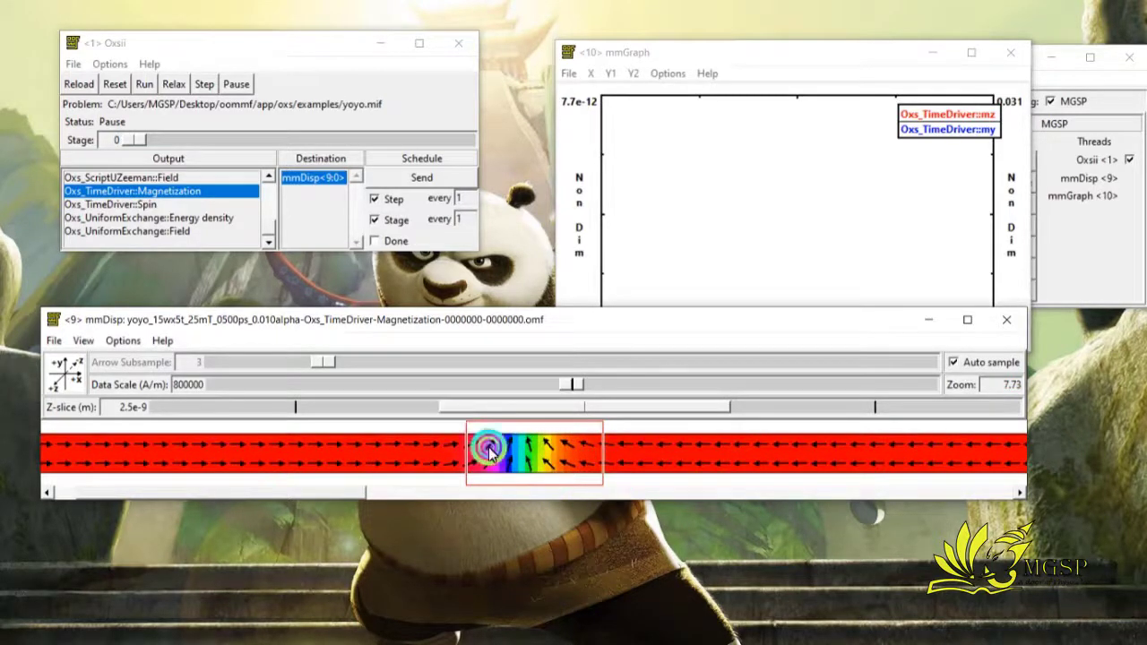
pyautogui.moveTo(489, 451)
pyautogui.mouseDown()
pyautogui.moveTo(607, 498)
pyautogui.moveTo(622, 589)
pyautogui.mouseUp()
pyautogui.moveTo(486, 436); pyautogui.dragTo(532, 504)
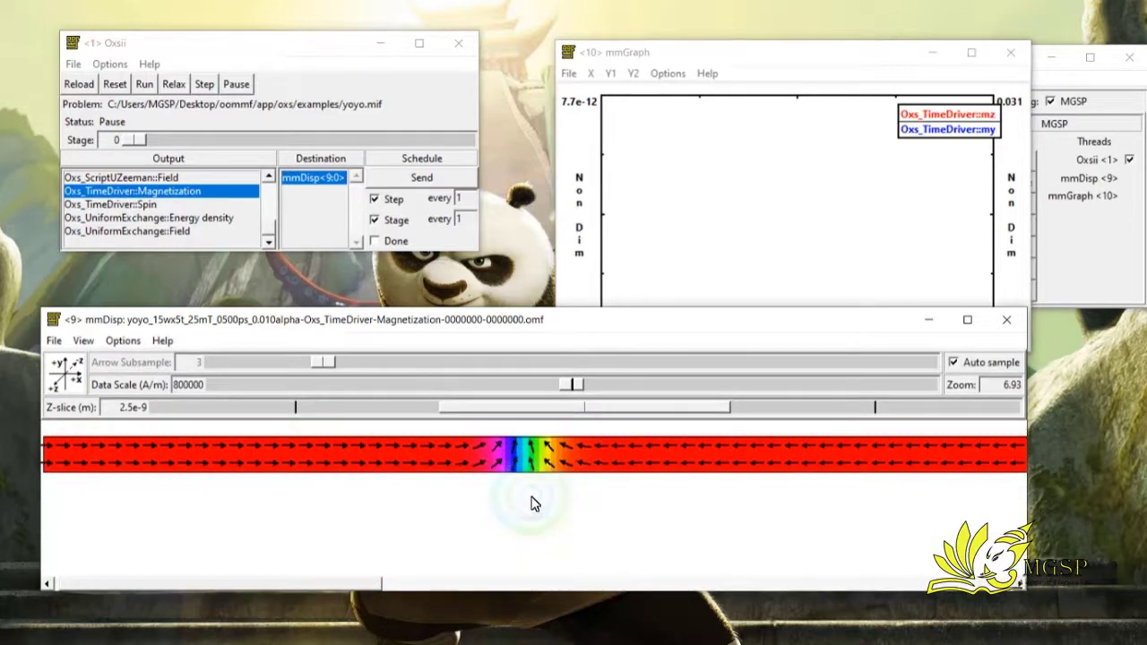
pyautogui.click(502, 473)
pyautogui.moveTo(475, 437); pyautogui.dragTo(579, 525)
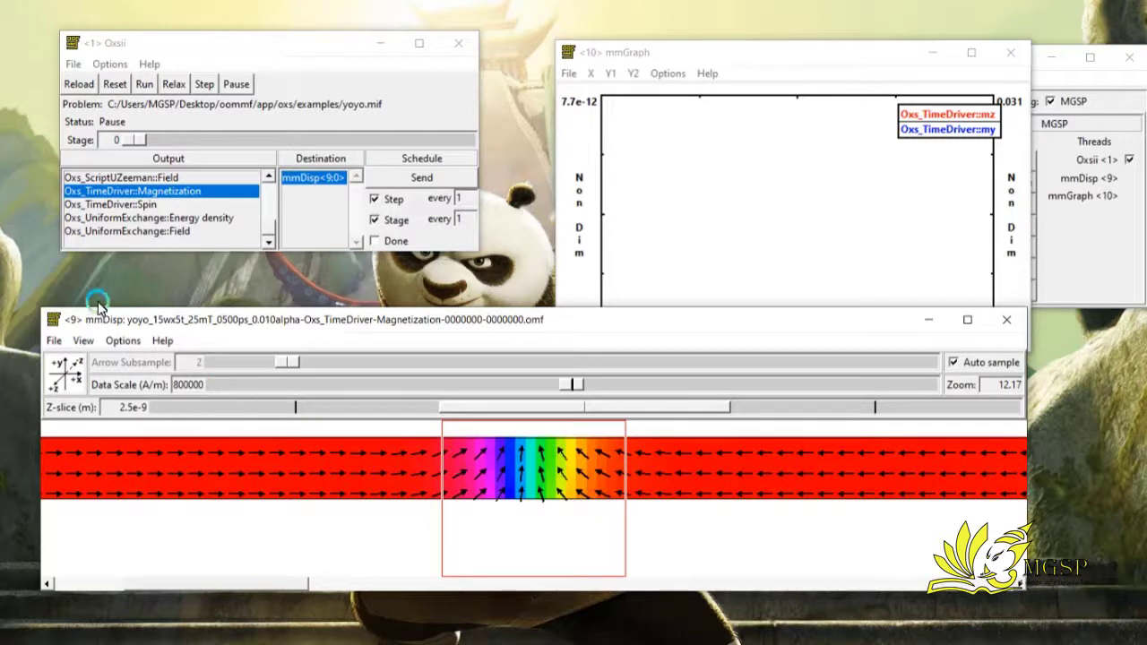
pyautogui.click(127, 121)
# Run the simulation in Oxsii and arrange mmDisp and mmGraph so both show.
pyautogui.click(144, 90)
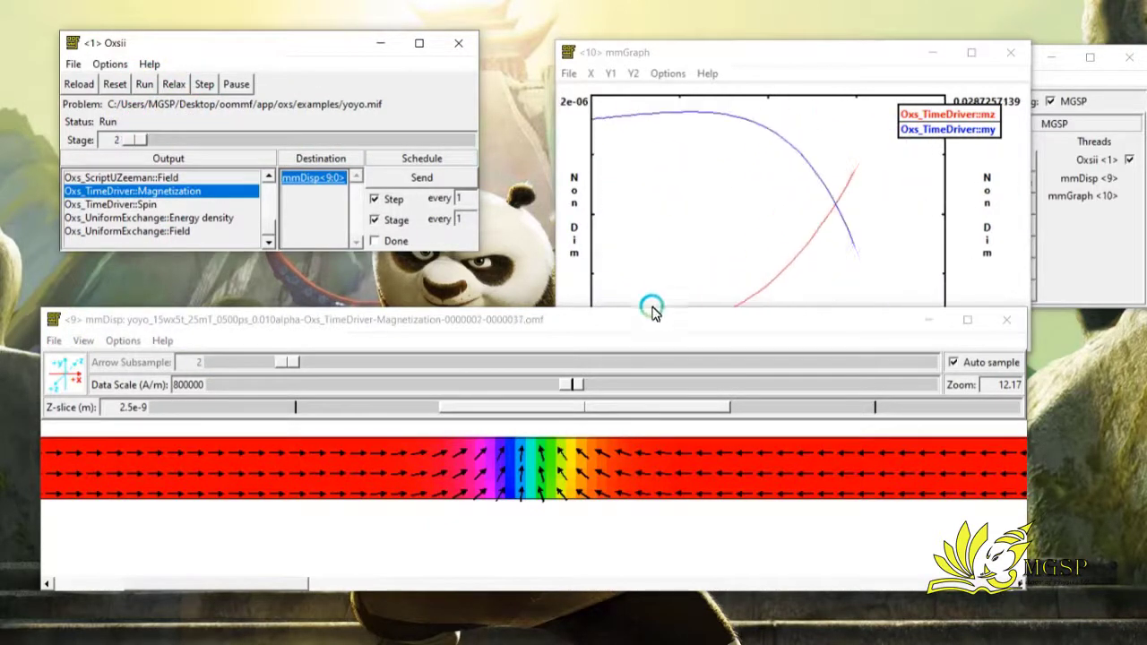
pyautogui.moveTo(654, 325); pyautogui.dragTo(658, 360)
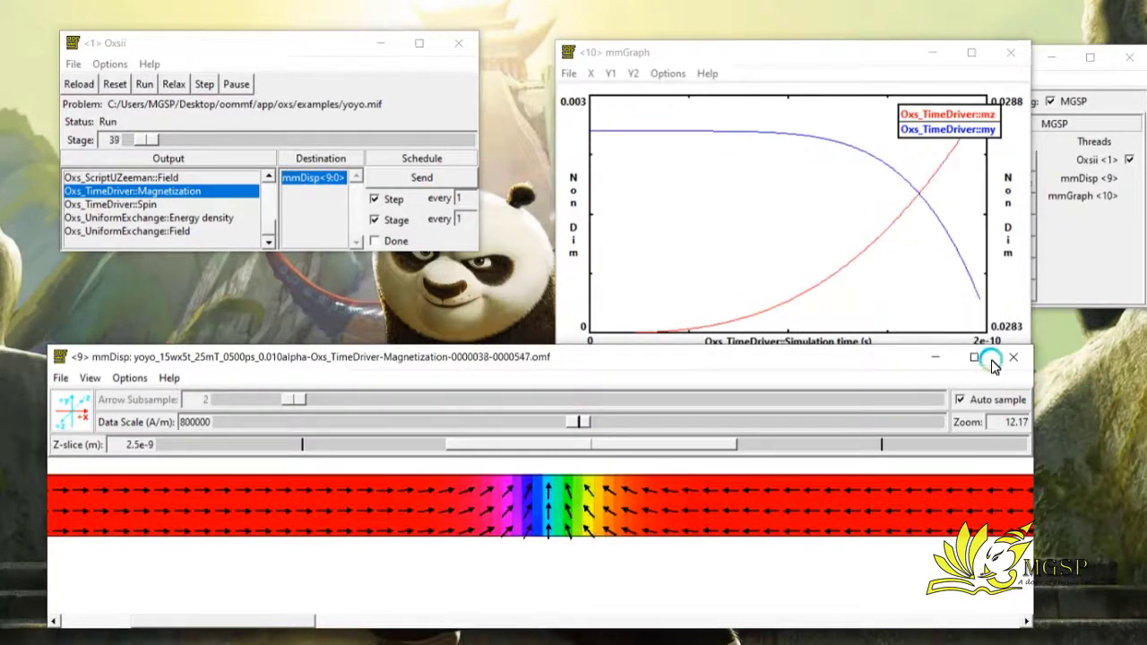
pyautogui.moveTo(865, 56); pyautogui.dragTo(826, 20)
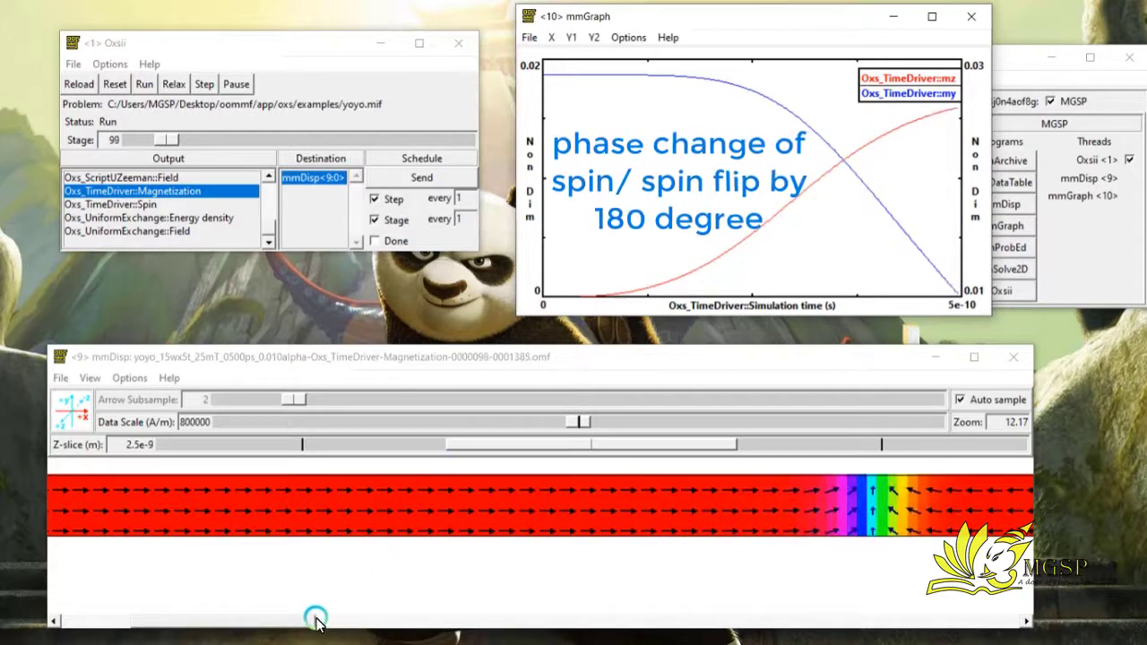
# Scroll mmDisp right, then back left, to keep the moving domain wall in view.
pyautogui.moveTo(309, 625)
pyautogui.mouseDown()
pyautogui.moveTo(468, 625)
pyautogui.moveTo(448, 619)
pyautogui.mouseUp()
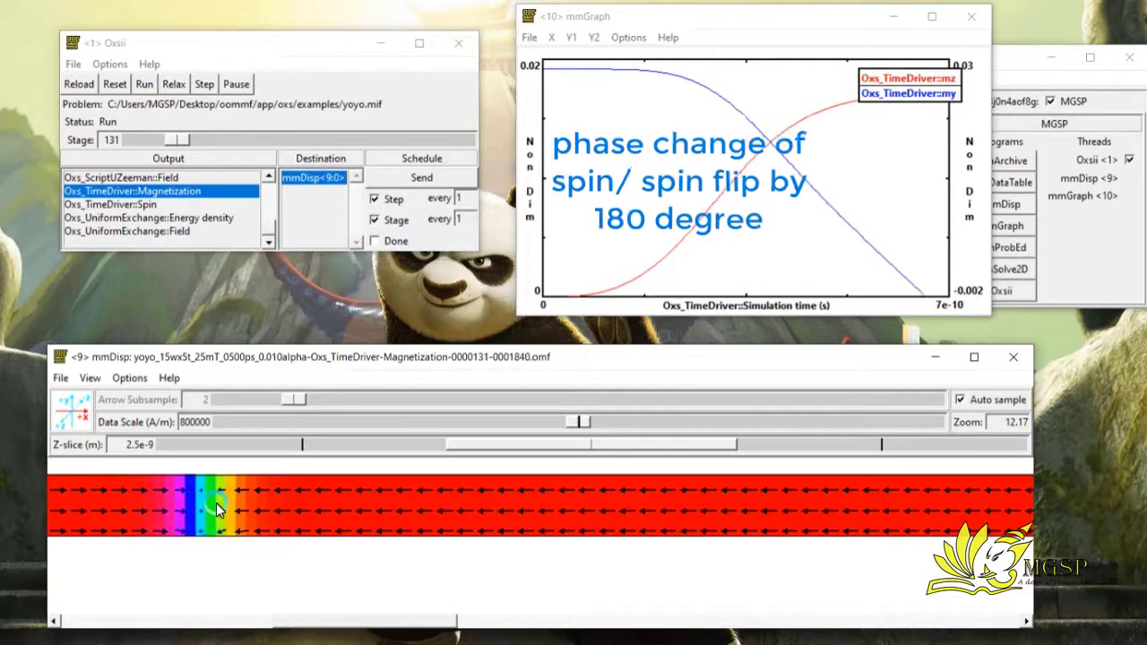
pyautogui.click(259, 519)
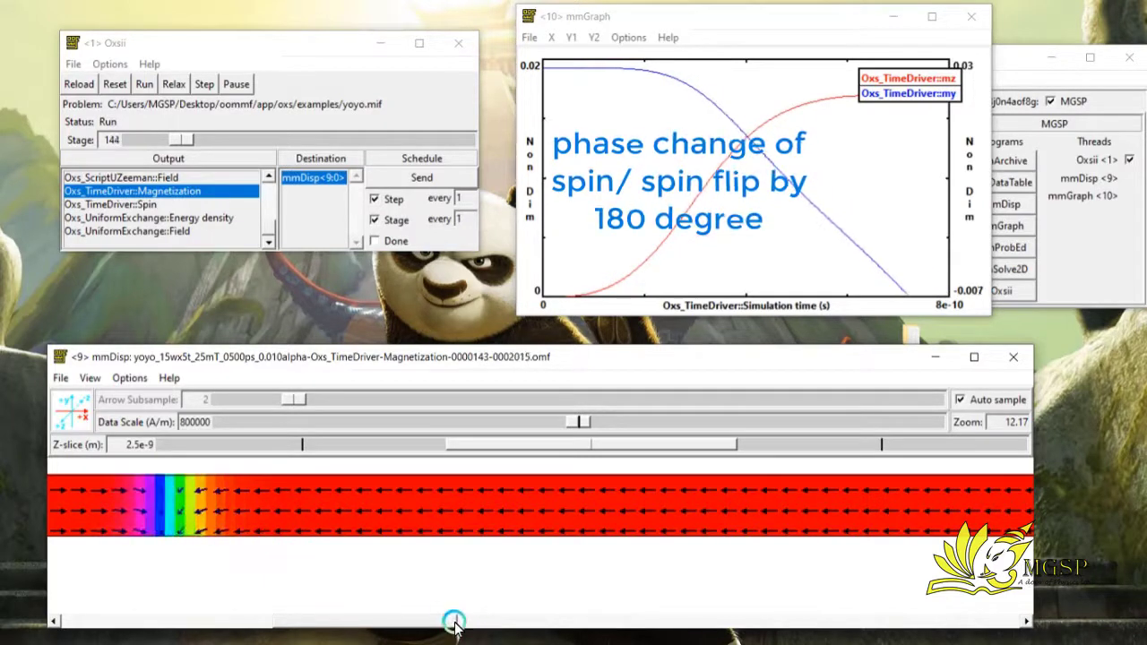
pyautogui.moveTo(451, 621); pyautogui.dragTo(429, 621)
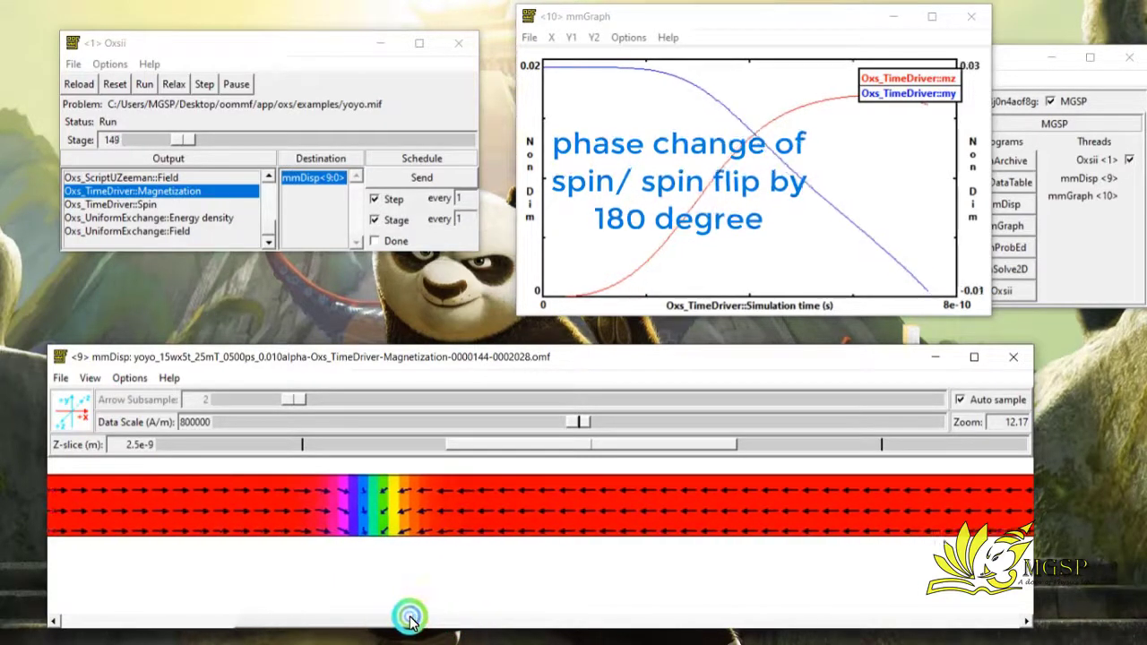
pyautogui.moveTo(430, 621); pyautogui.dragTo(351, 620)
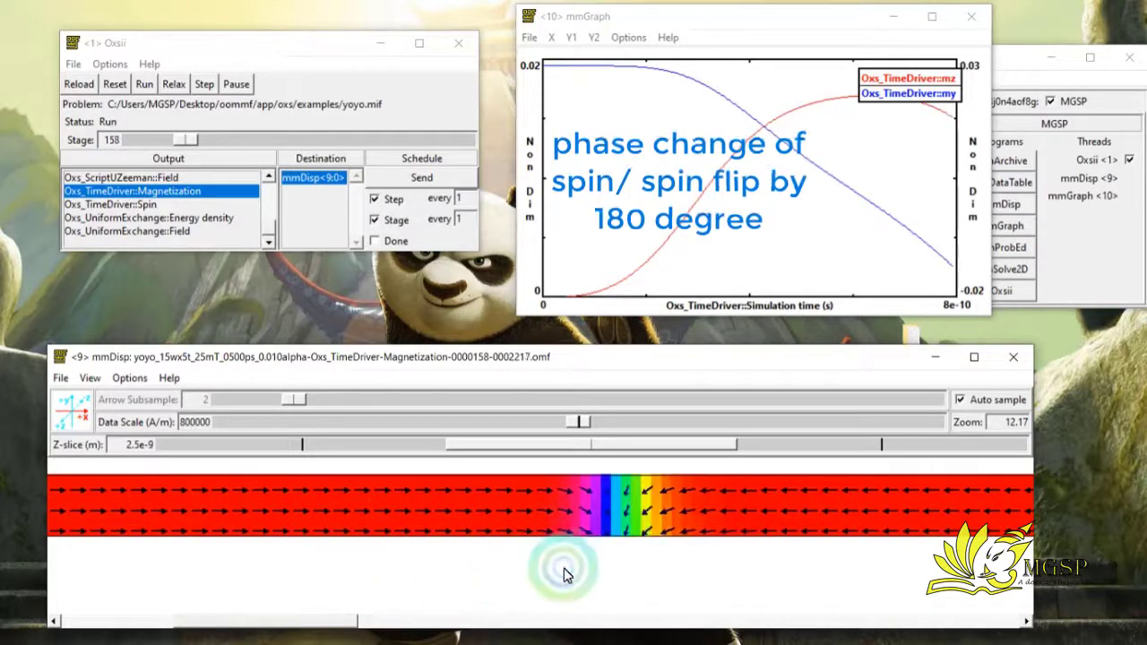
pyautogui.moveTo(361, 618); pyautogui.dragTo(315, 625)
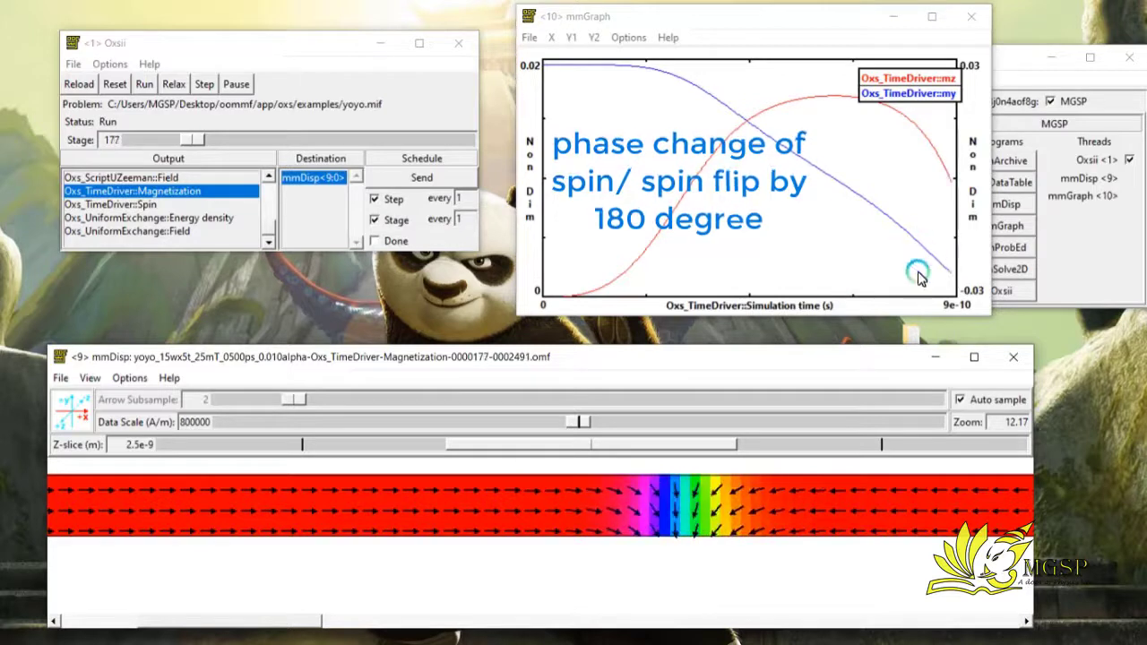
# Keep the domain wall centred in mmDisp, then show Oxsii's Help > About details.
pyautogui.moveTo(318, 624); pyautogui.dragTo(278, 620)
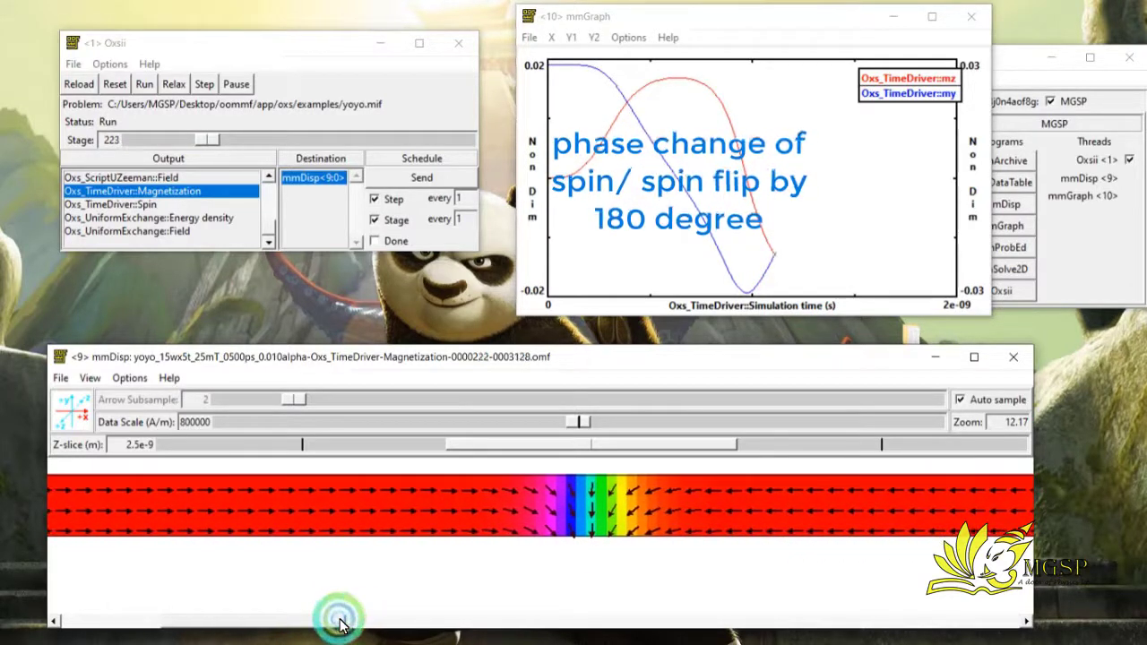
pyautogui.moveTo(340, 621); pyautogui.dragTo(412, 632)
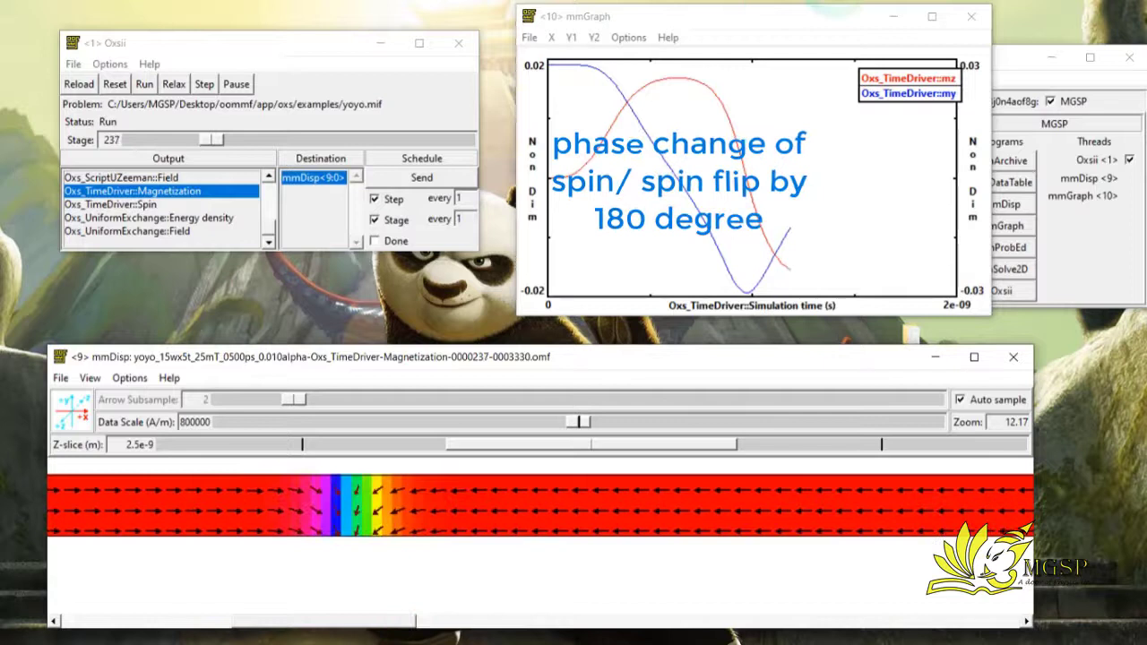
pyautogui.click(847, 318)
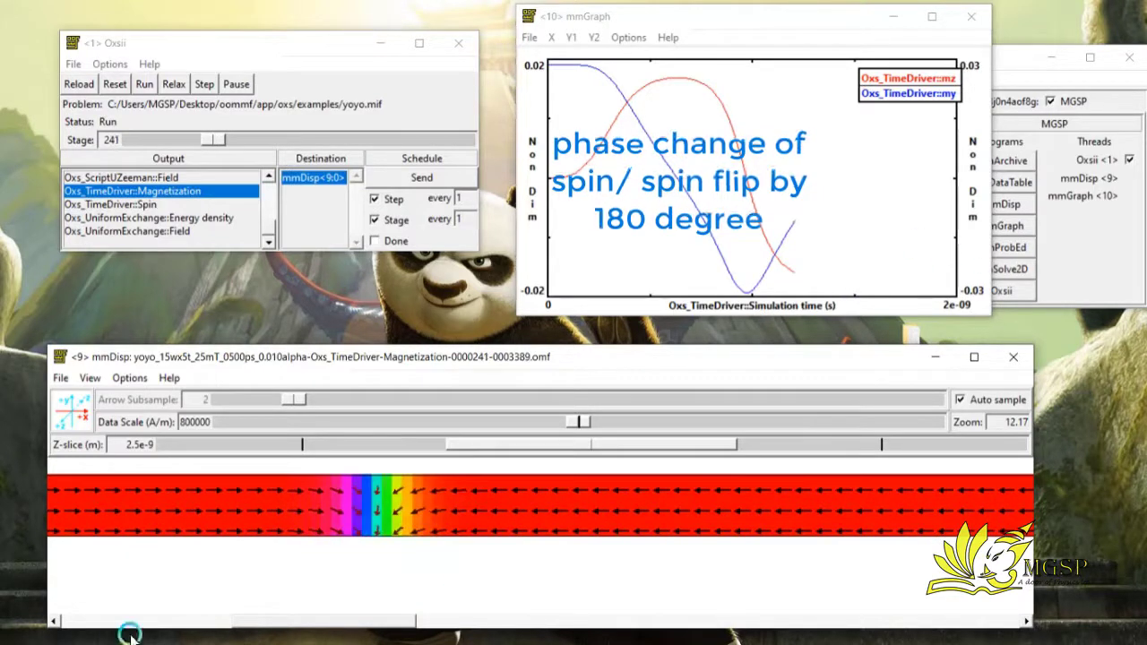